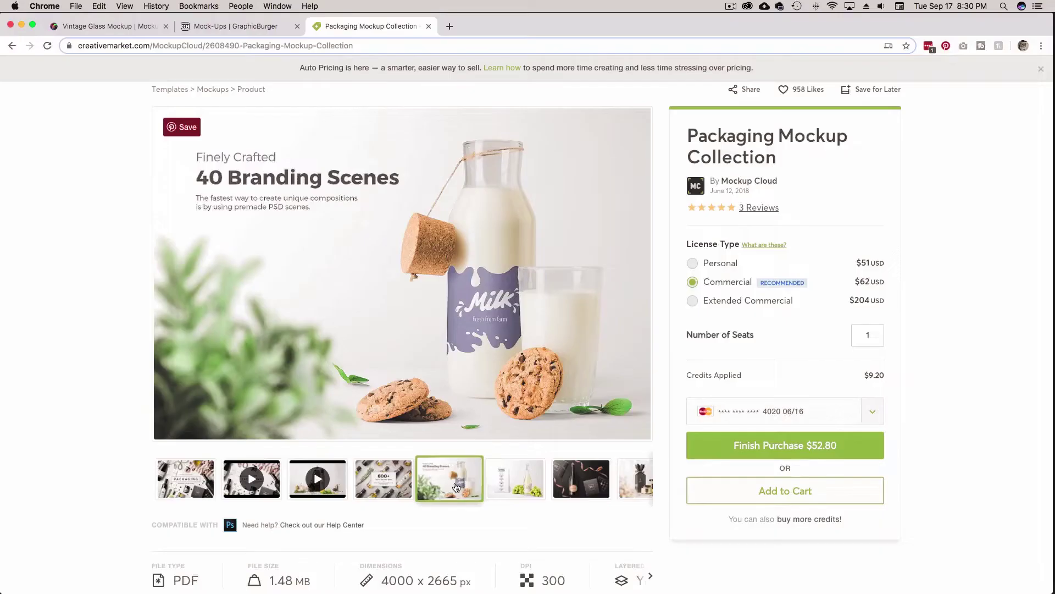
Enlarge the Packaging Mockup Collection previews, including wine bottle and champagne shots, in the full gallery and scroll through them
click(526, 484)
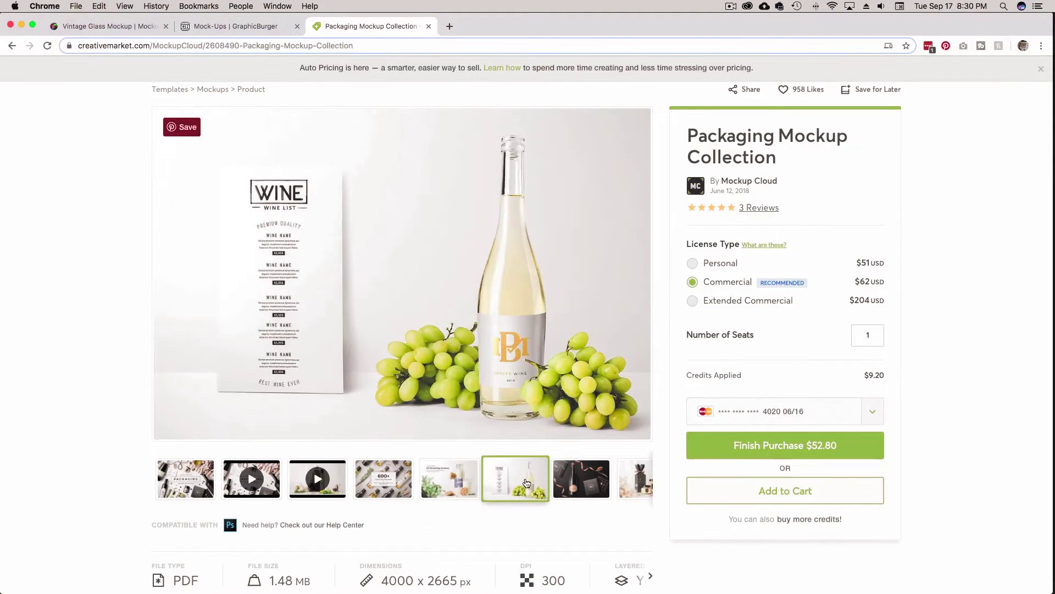
click(582, 483)
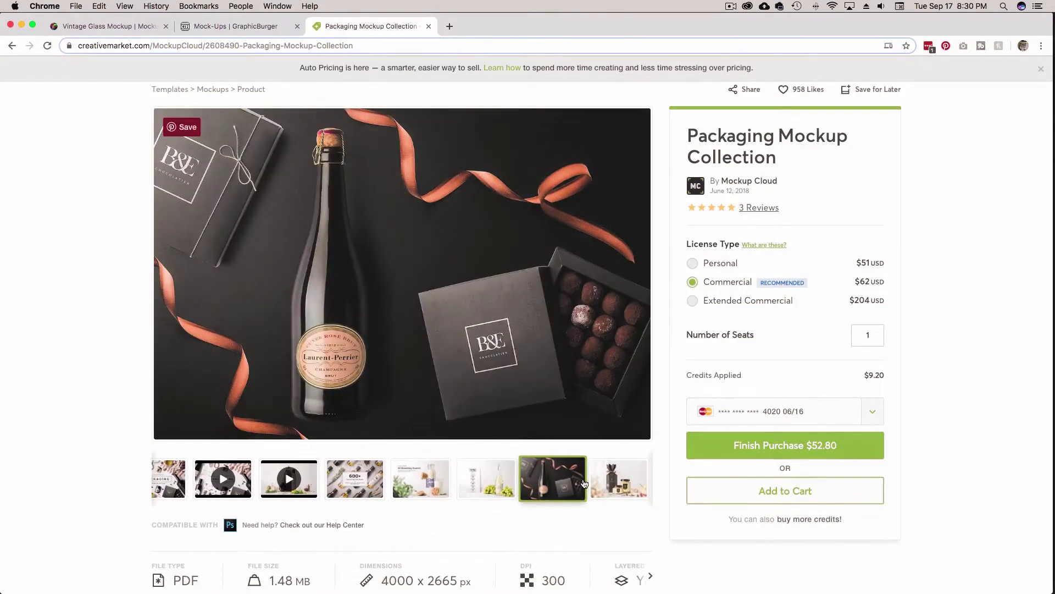
click(414, 264)
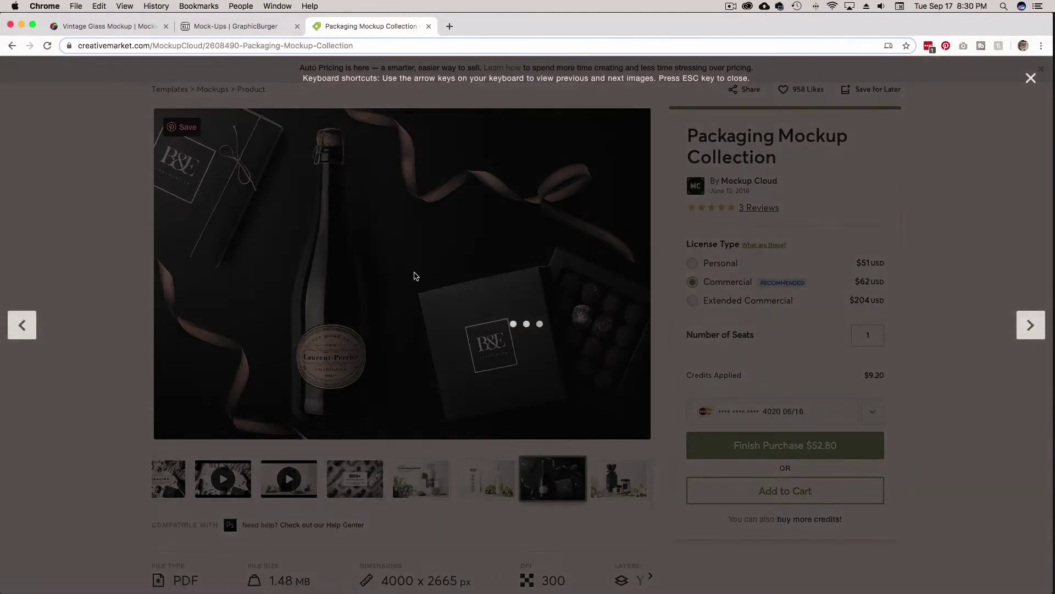
scroll(526, 285, down, 5)
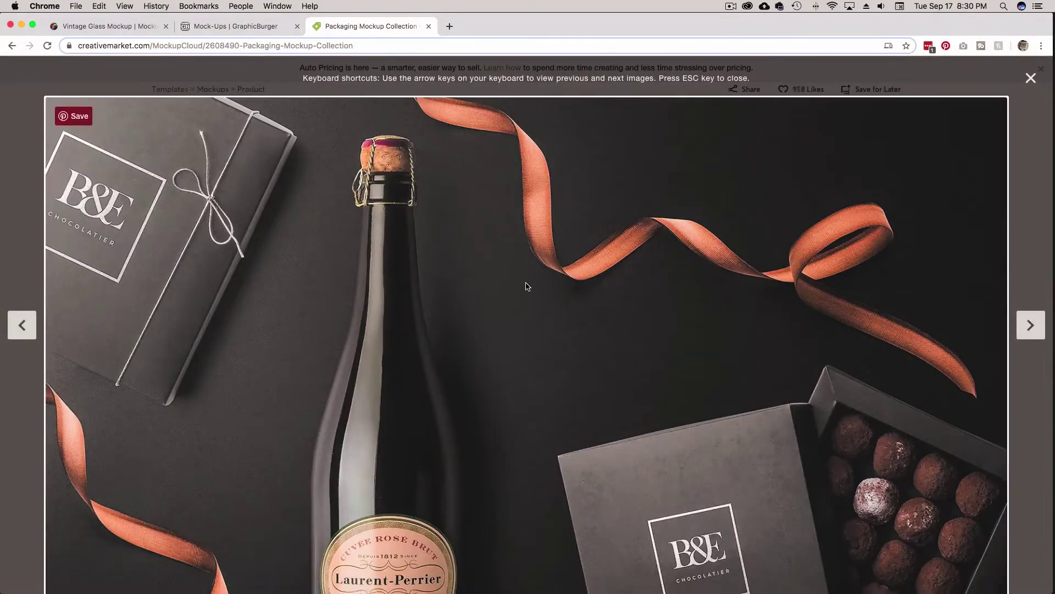
scroll(526, 286, down, 2)
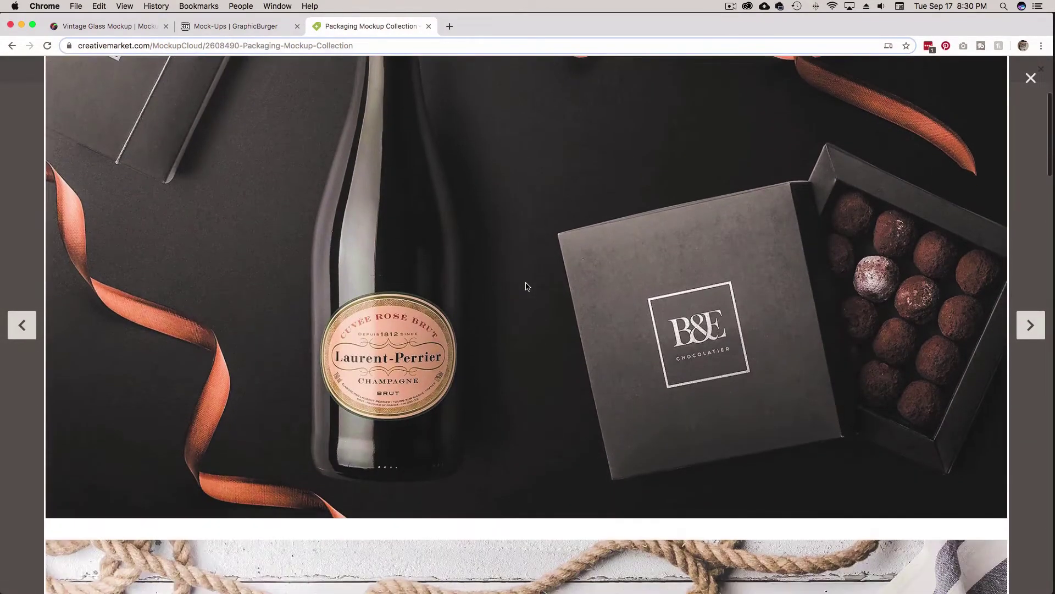
scroll(526, 286, down, 12)
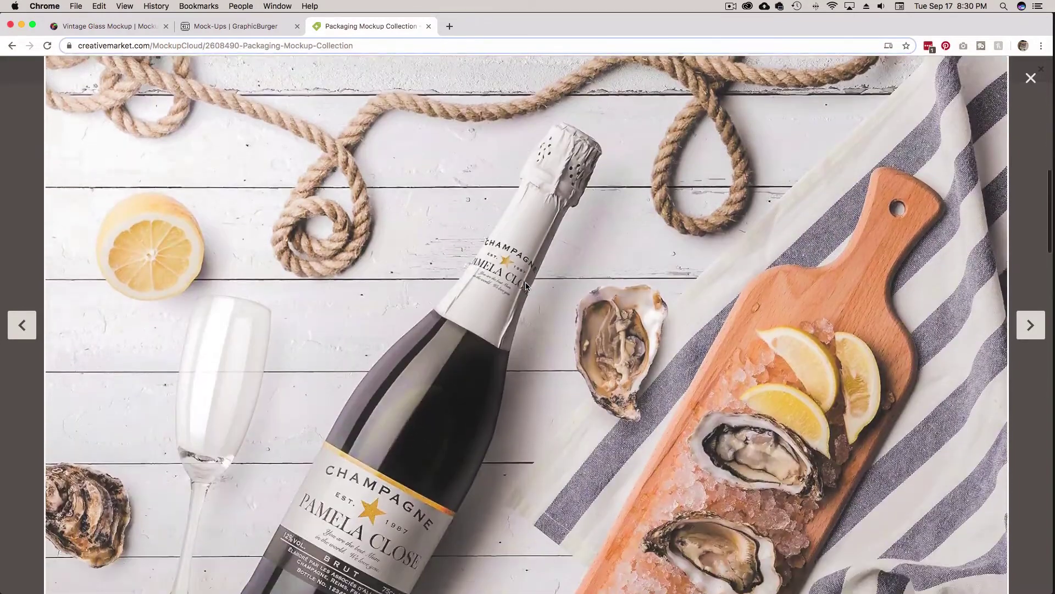
scroll(526, 286, down, 13)
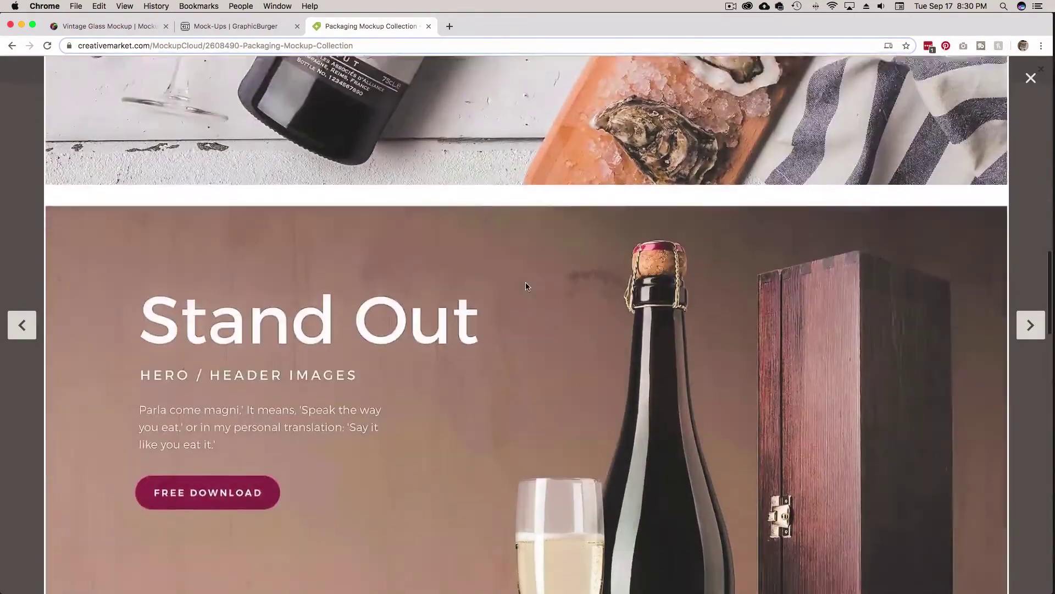
scroll(525, 286, down, 5)
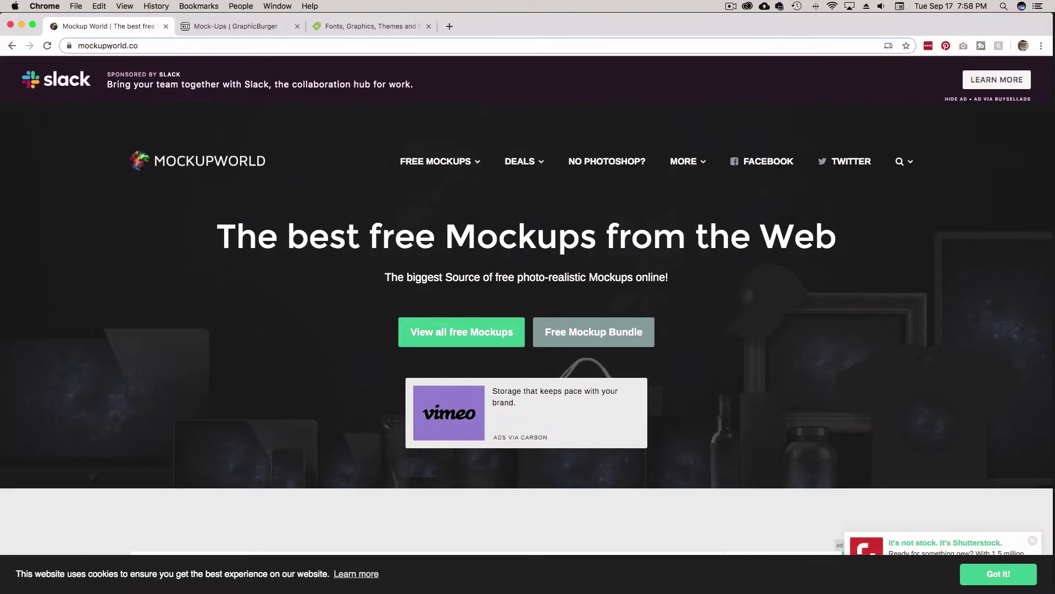
Open Mockup World's Signs & Billboards free mockups category and browse its mockup cards
click(171, 43)
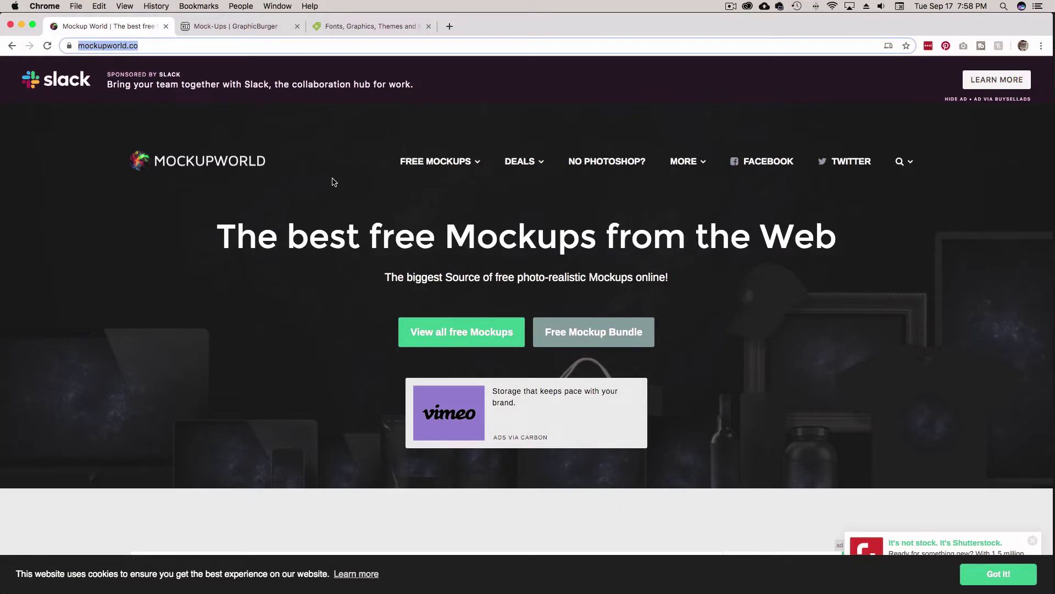
click(358, 185)
mouse_move(440, 169)
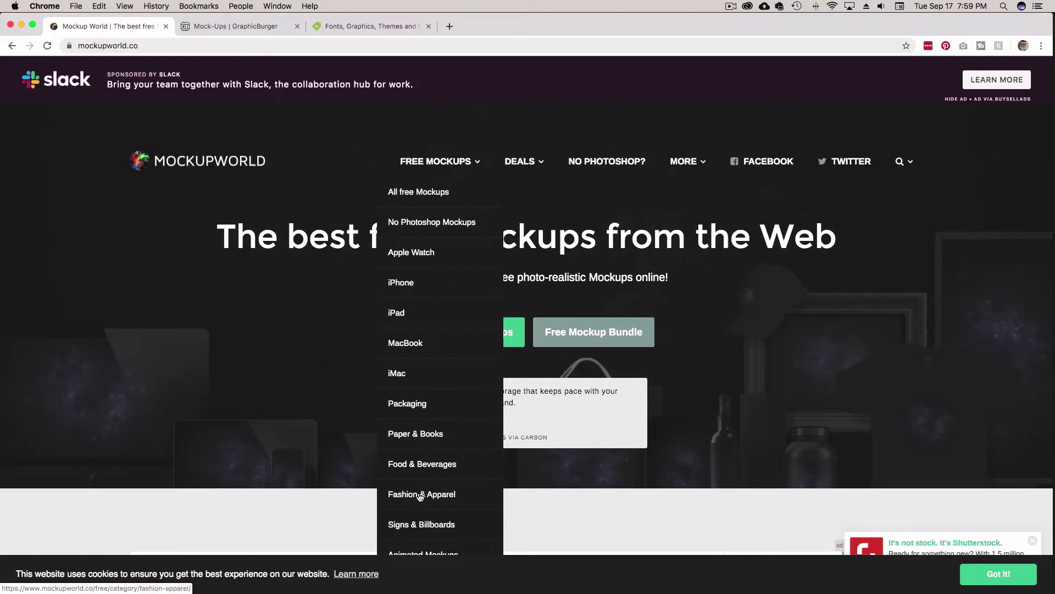
click(434, 522)
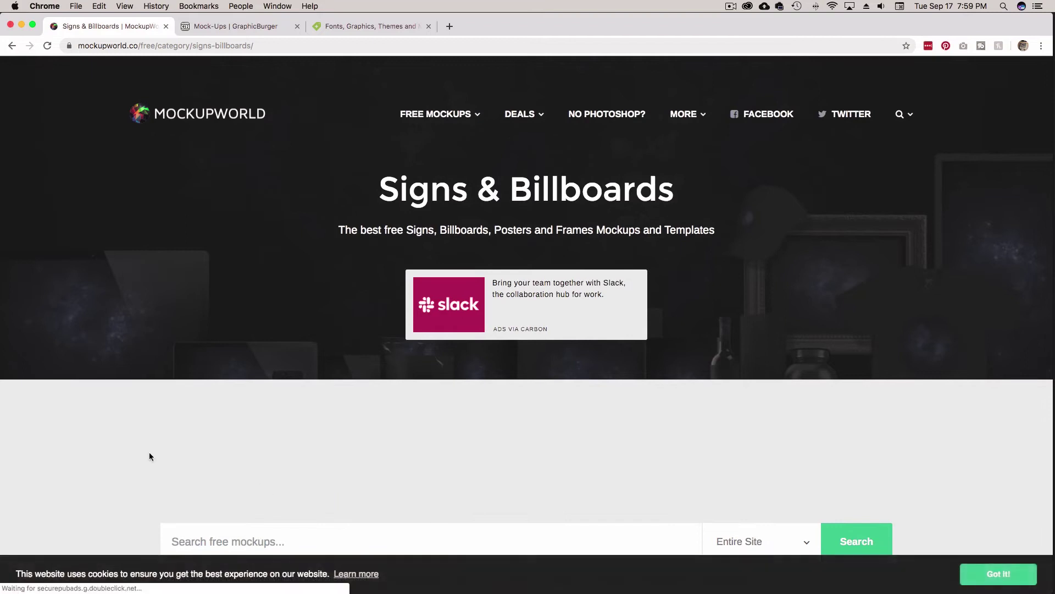
scroll(133, 451, down, 3)
scroll(134, 449, down, 5)
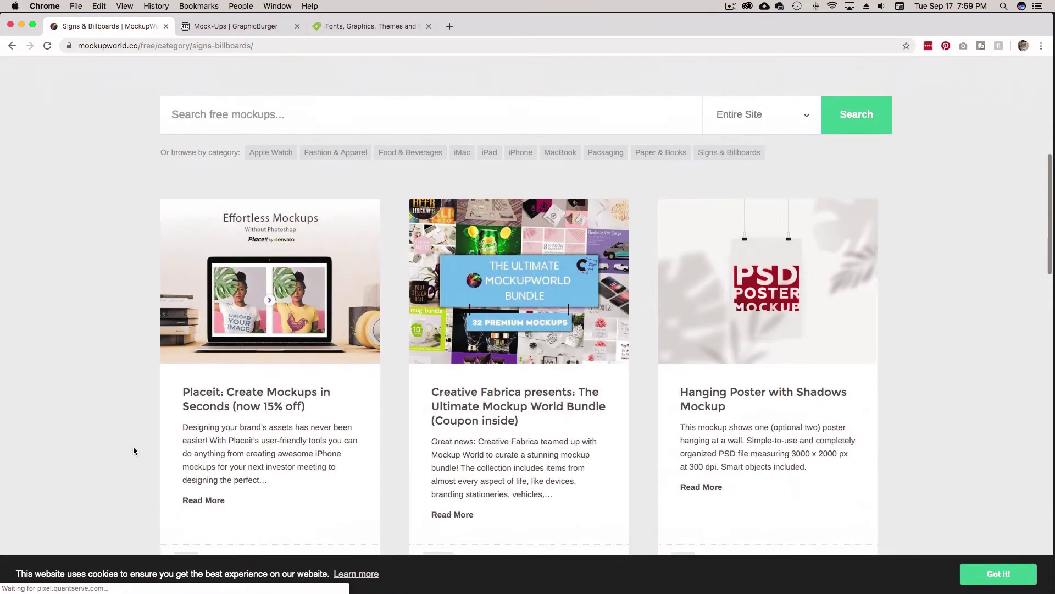
scroll(133, 451, down, 3)
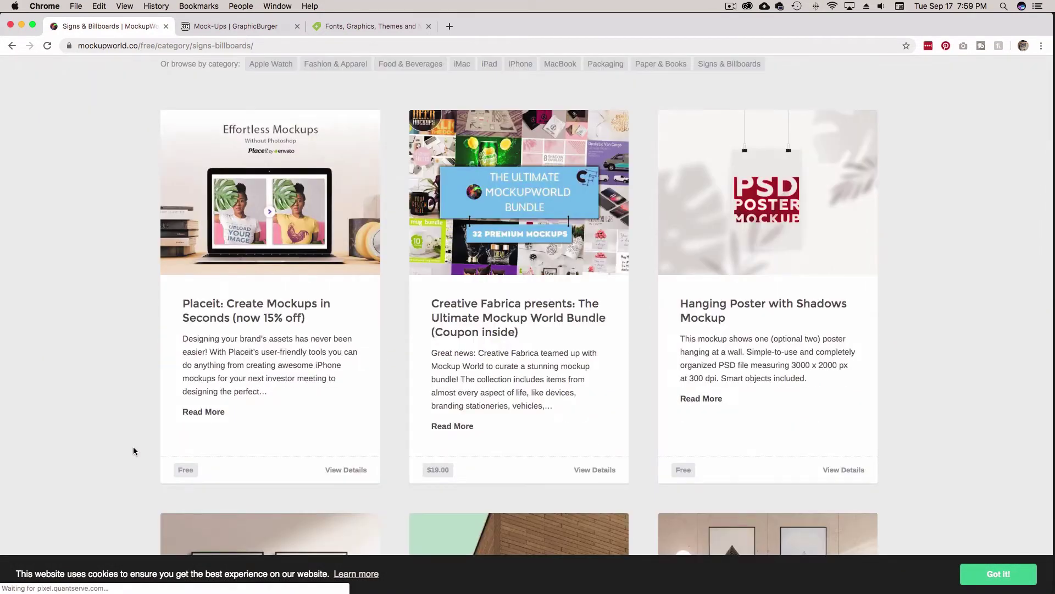
scroll(133, 446, down, 10)
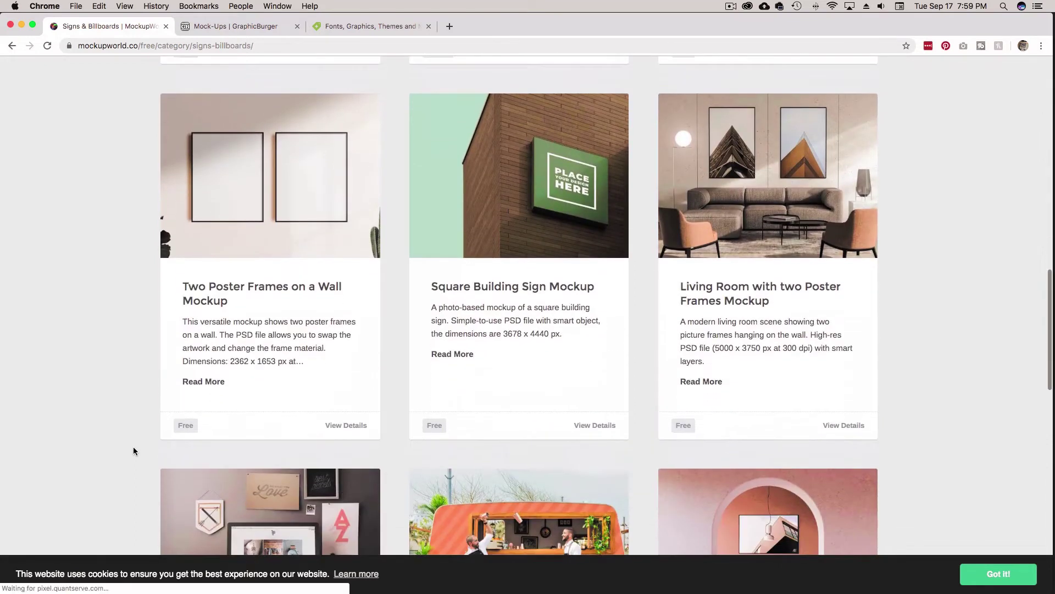
scroll(127, 354, down, 5)
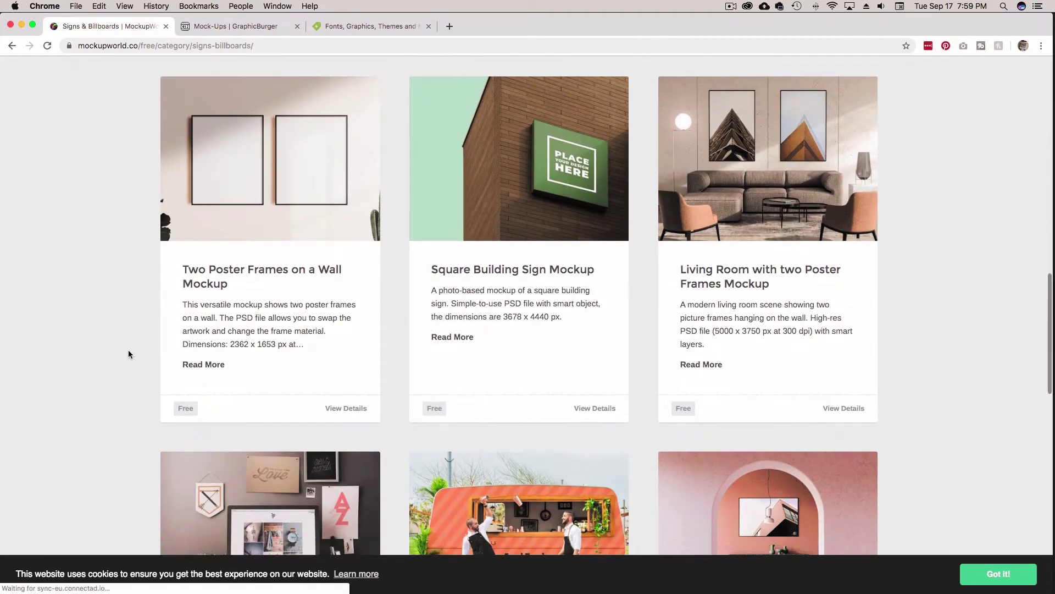
scroll(128, 354, down, 7)
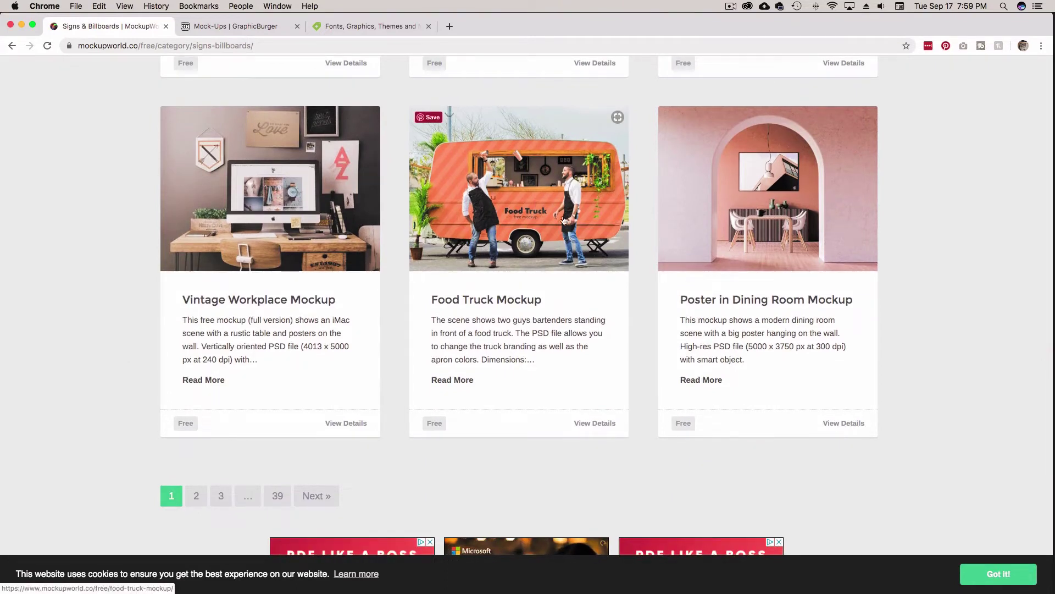
scroll(772, 248, down, 1)
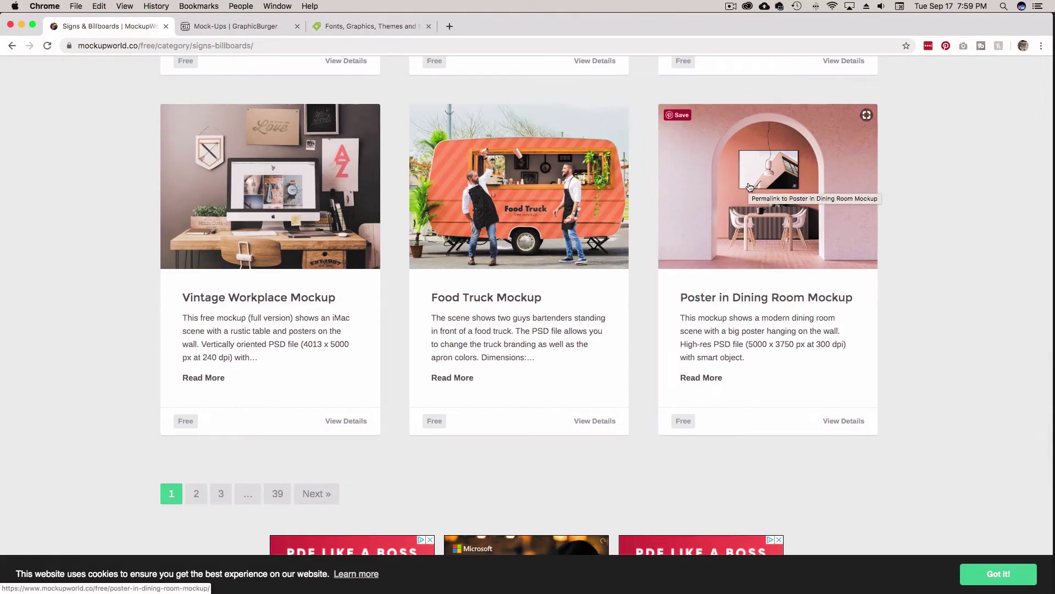
scroll(752, 187, up, 1)
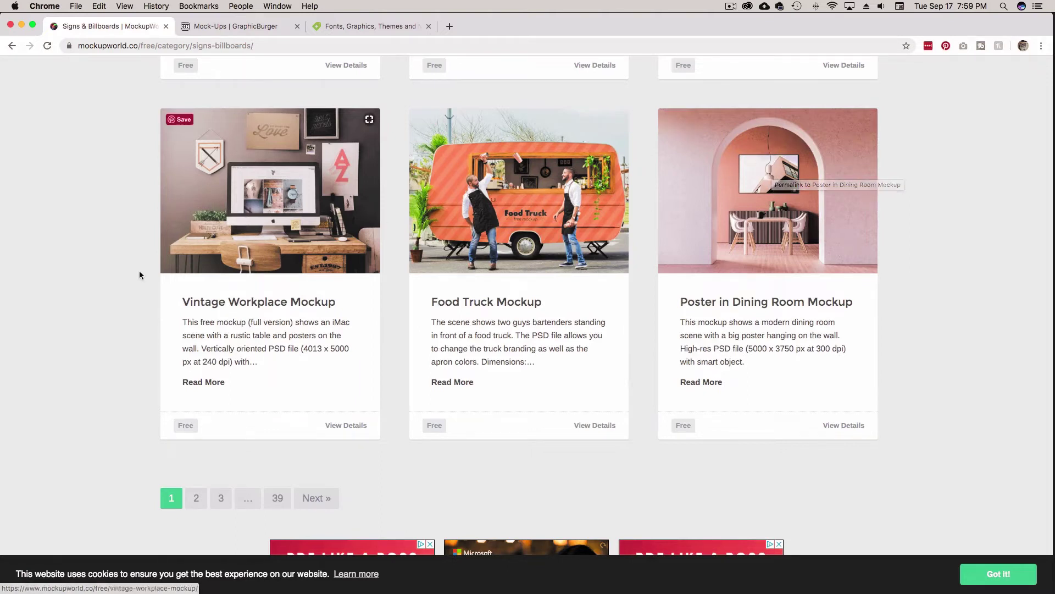
Go to page 2 of Signs & Billboards and move into the free-mockup search box
click(324, 498)
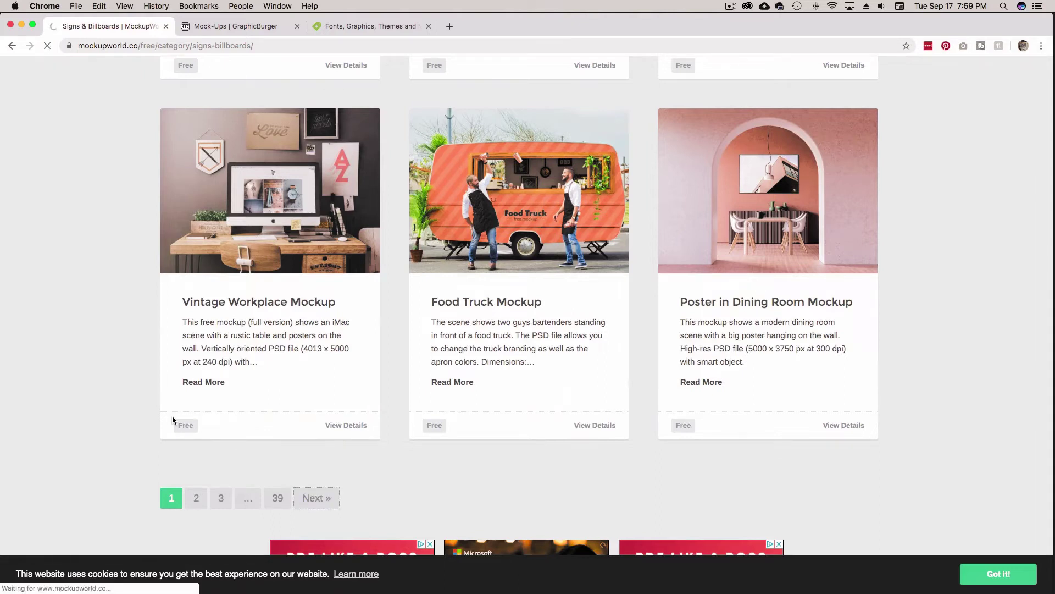
scroll(147, 408, down, 4)
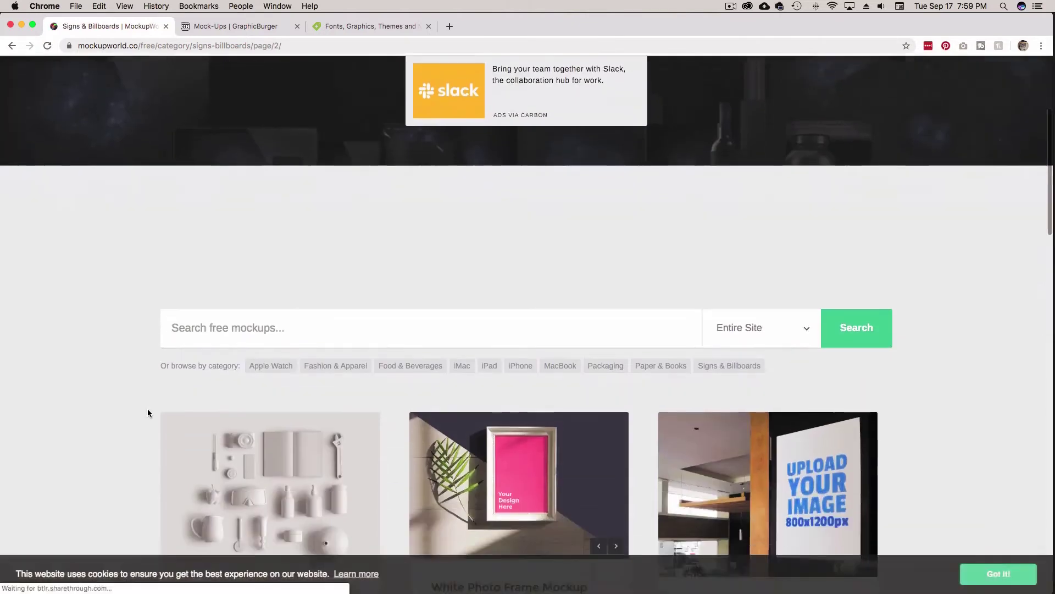
scroll(147, 413, down, 4)
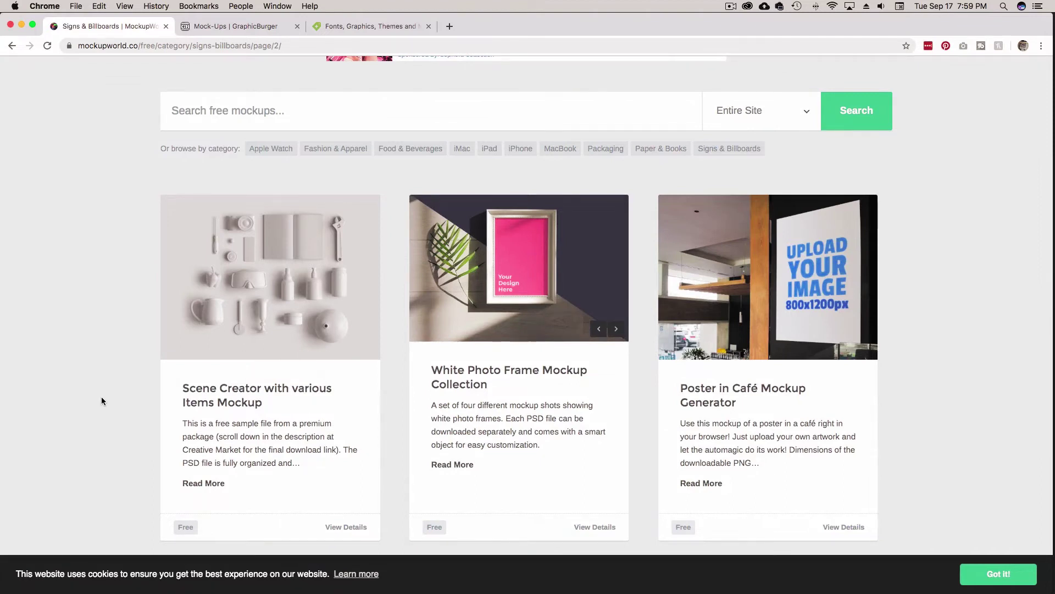
scroll(101, 397, down, 5)
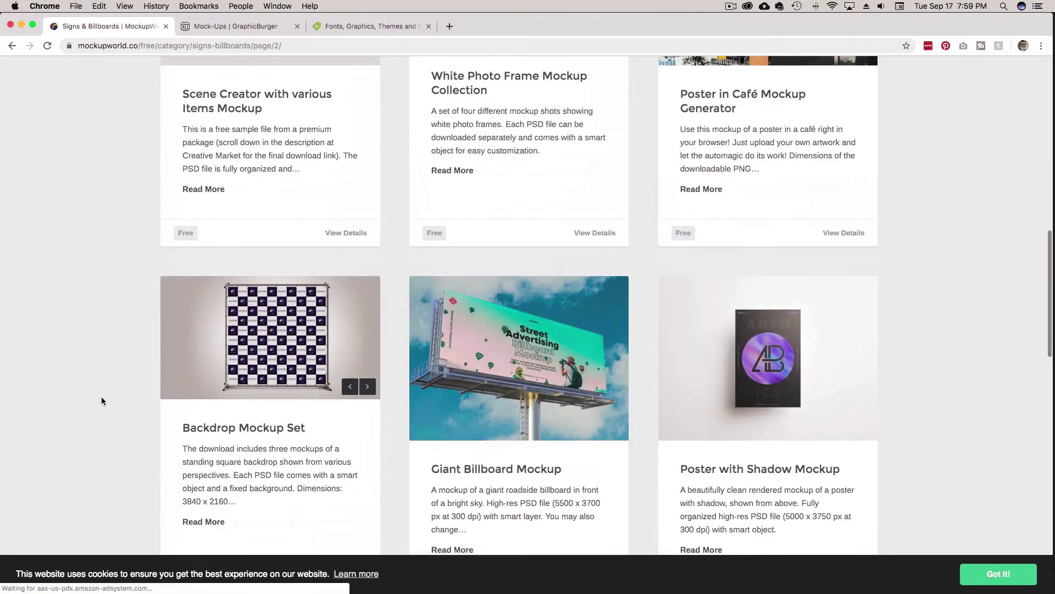
scroll(102, 397, down, 2)
scroll(101, 397, up, 15)
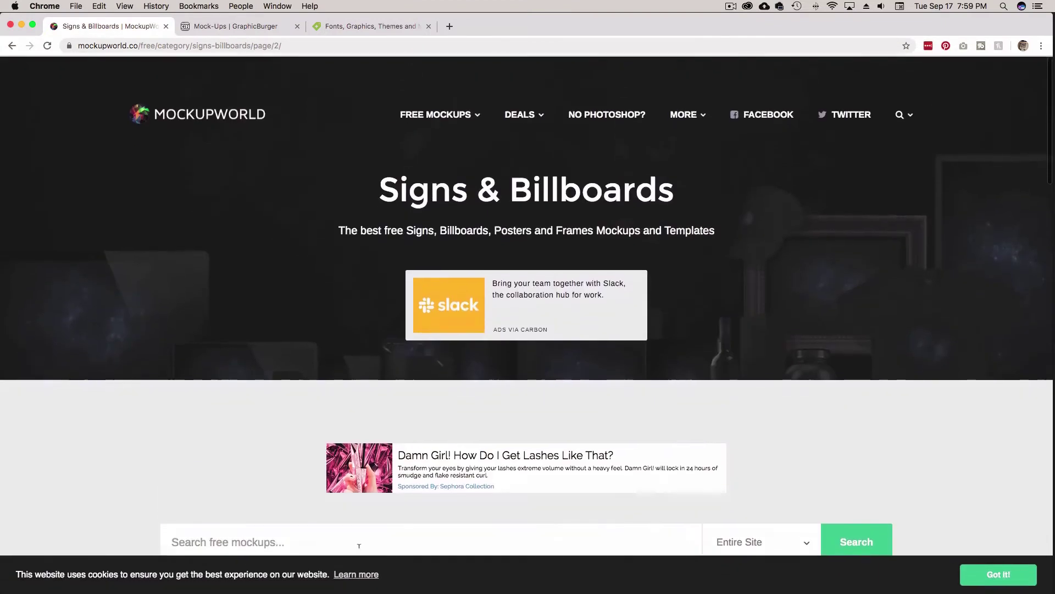
scroll(359, 546, down, 4)
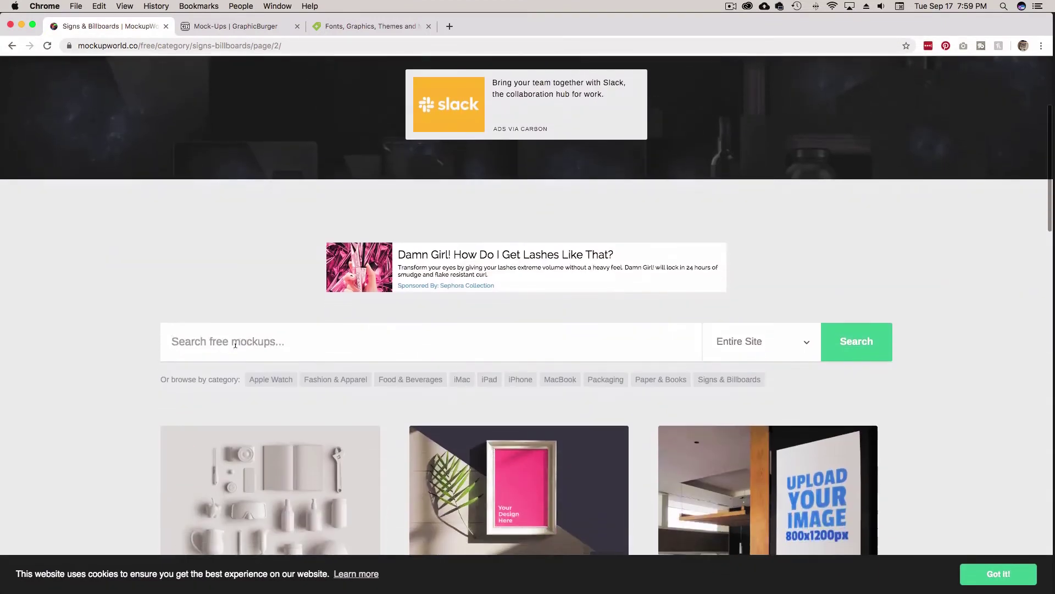
click(235, 344)
Search Mockup World for 'Logo' mockups, browse results like Baseball Cap with Logo, then go to GraphicBurger
text(Logo)
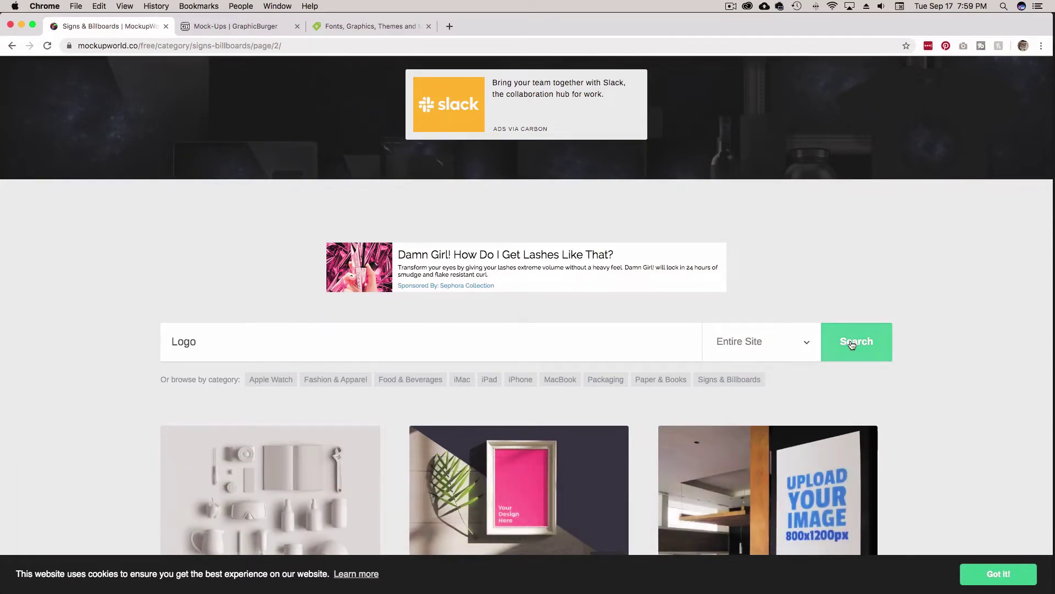
click(852, 343)
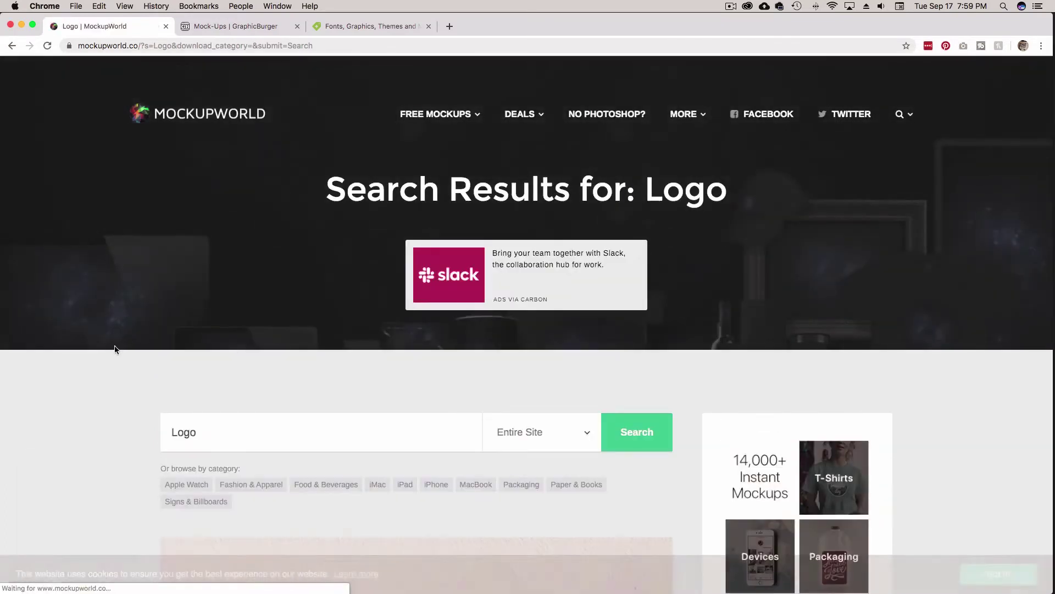
scroll(116, 348, down, 10)
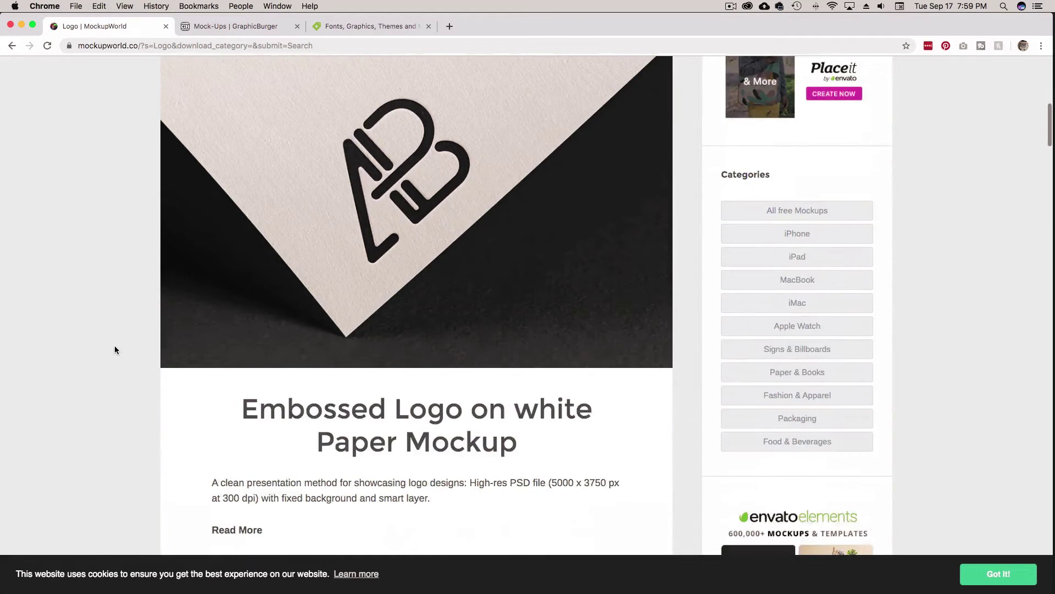
scroll(115, 349, down, 10)
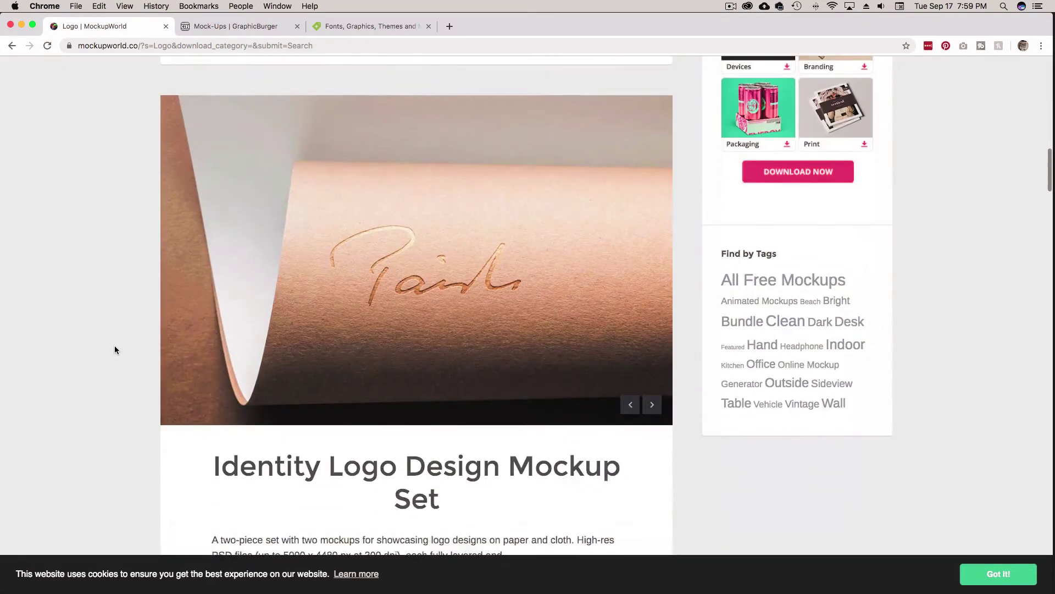
scroll(114, 349, down, 10)
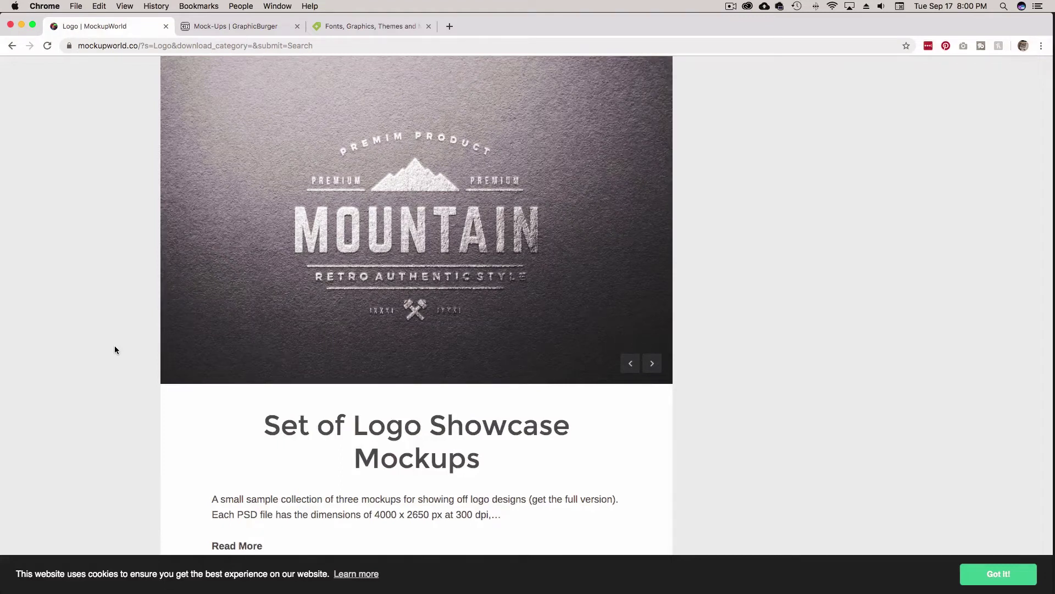
scroll(116, 350, down, 8)
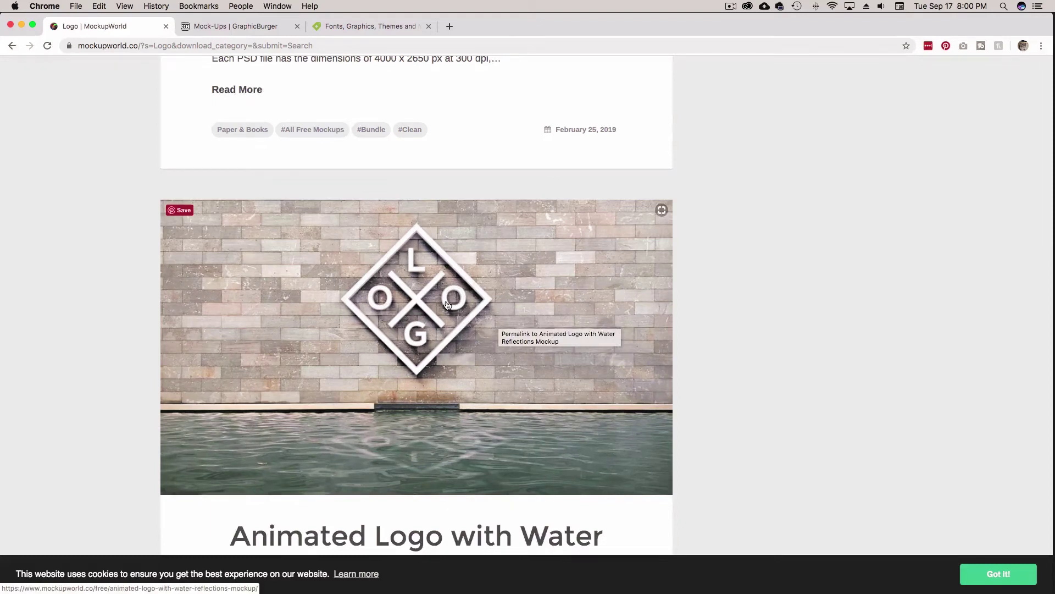
scroll(448, 305, down, 12)
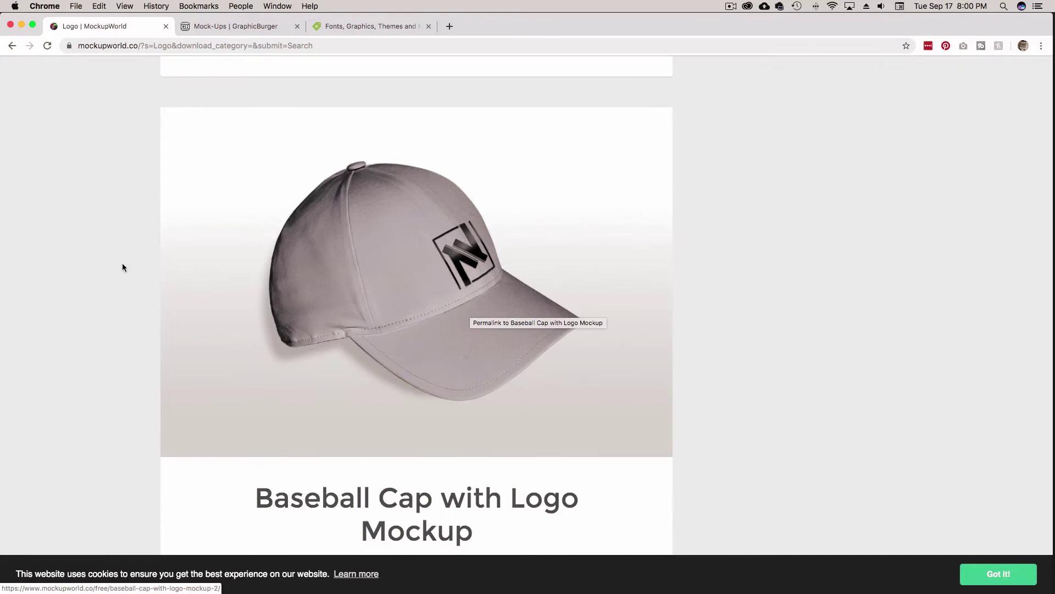
scroll(120, 266, down, 3)
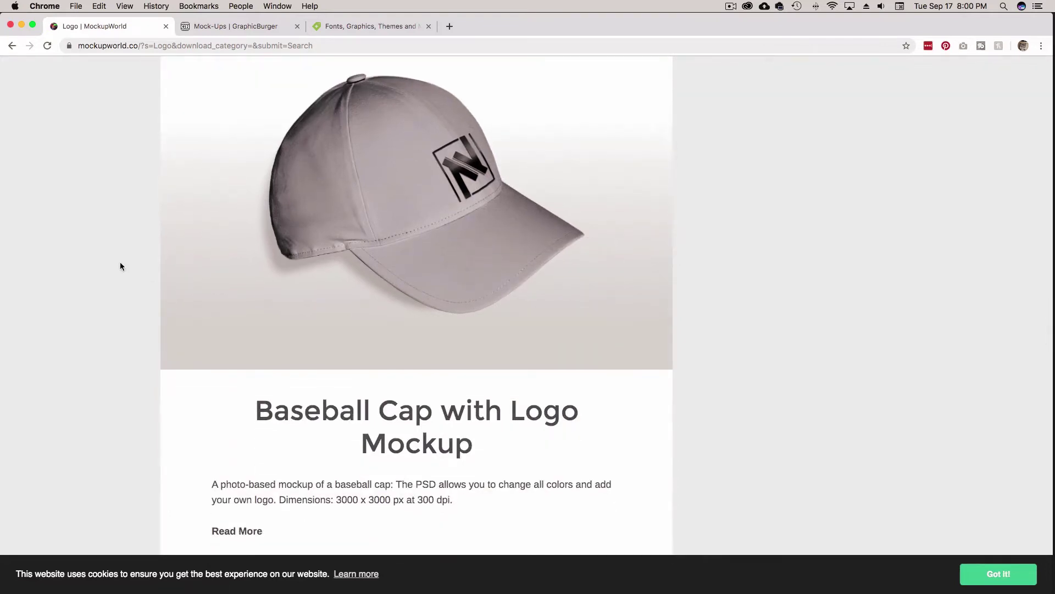
scroll(120, 262, down, 10)
click(257, 26)
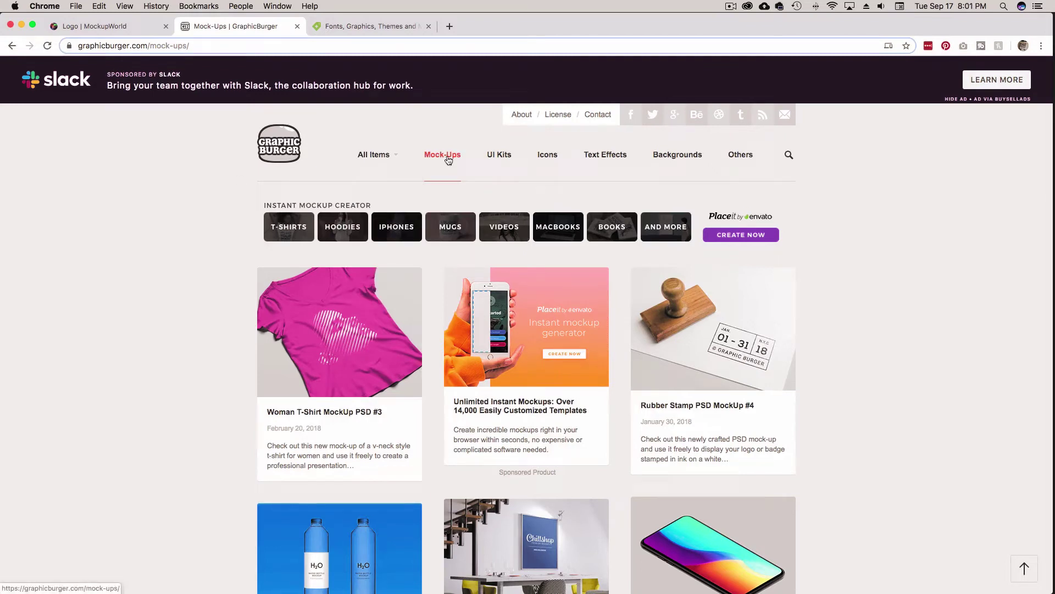
scroll(160, 234, down, 6)
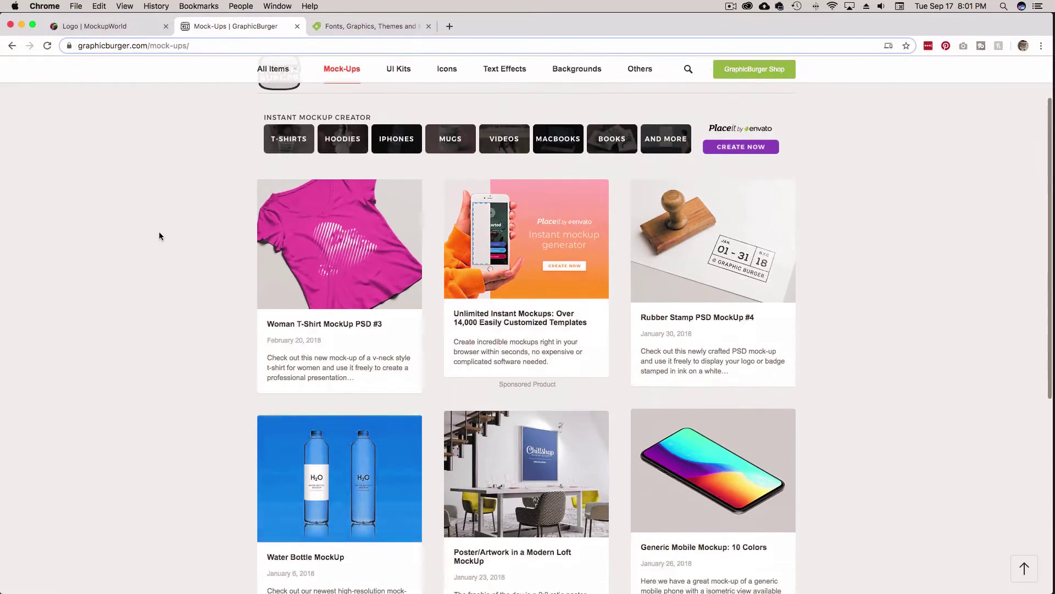
scroll(159, 236, down, 3)
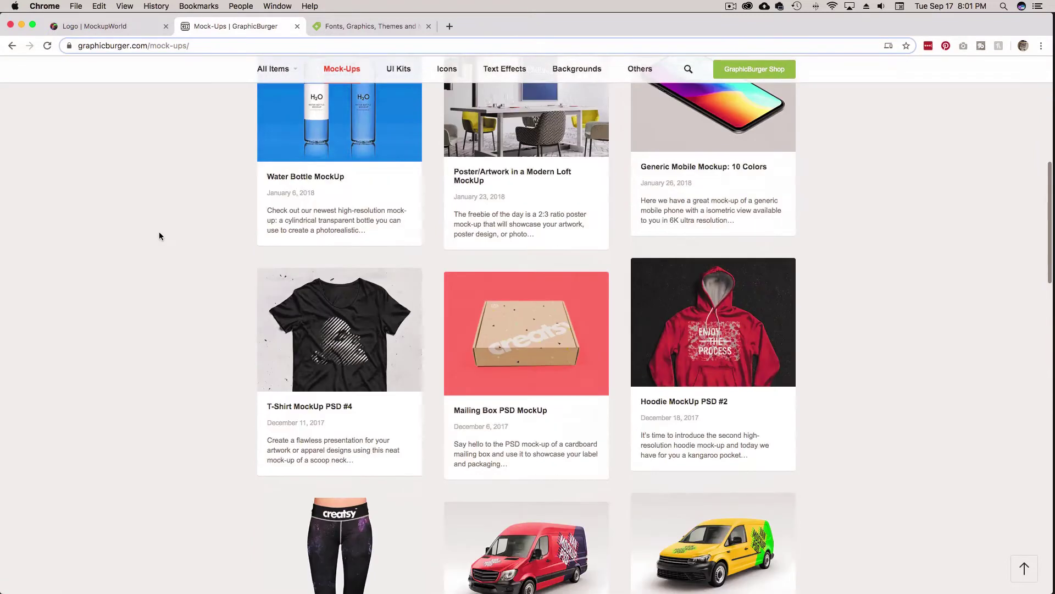
scroll(159, 236, down, 1)
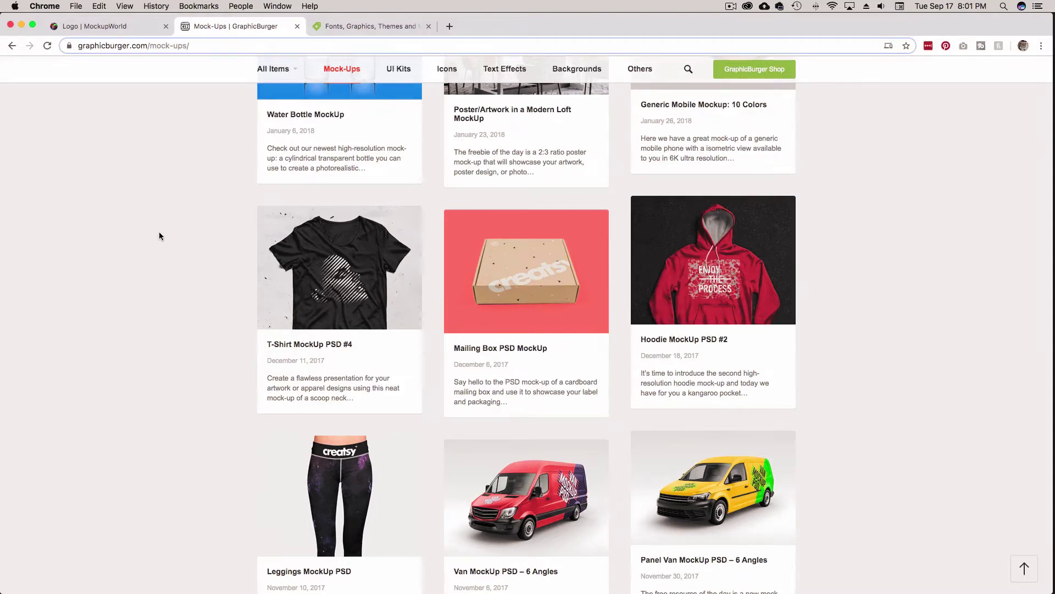
scroll(159, 236, down, 7)
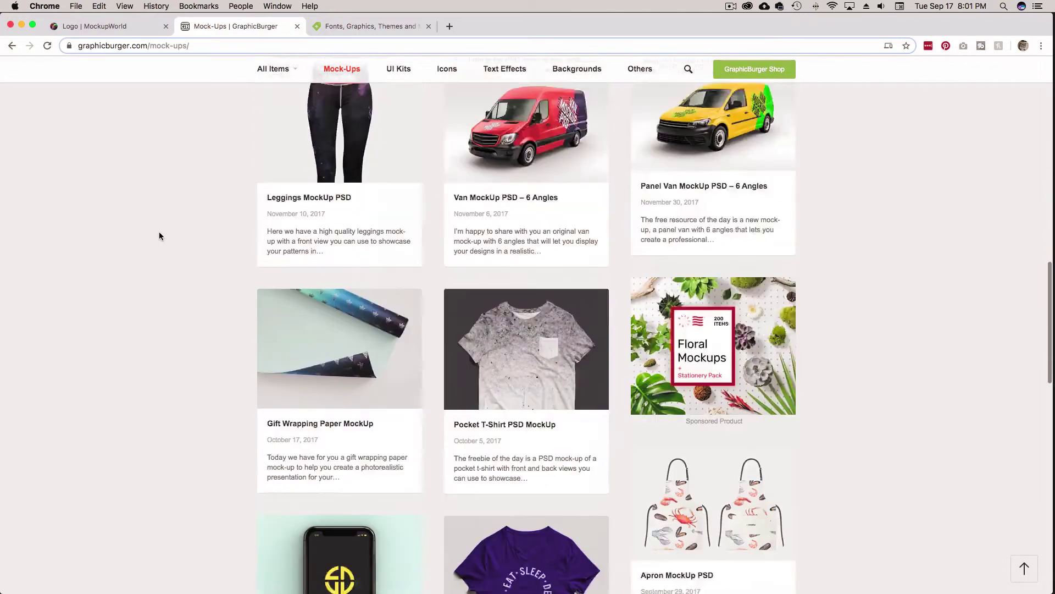
scroll(159, 236, down, 3)
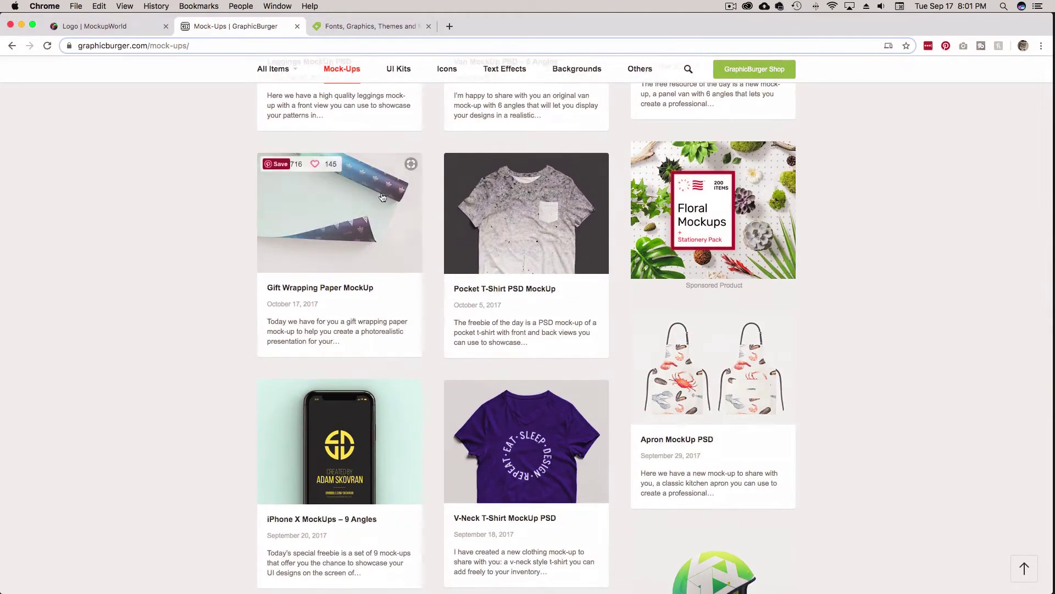
scroll(201, 254, down, 3)
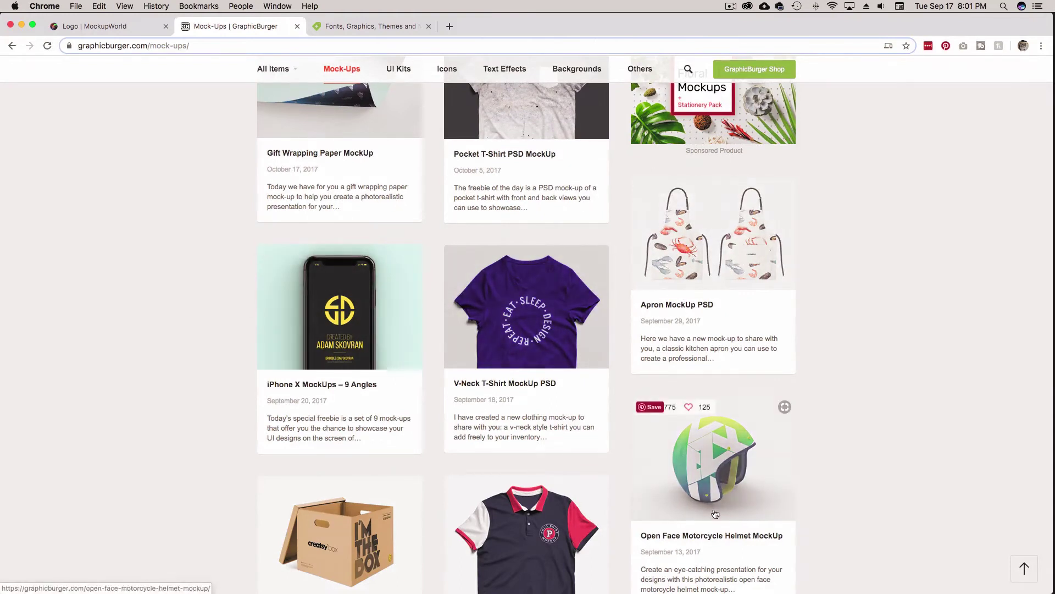
scroll(182, 380, down, 8)
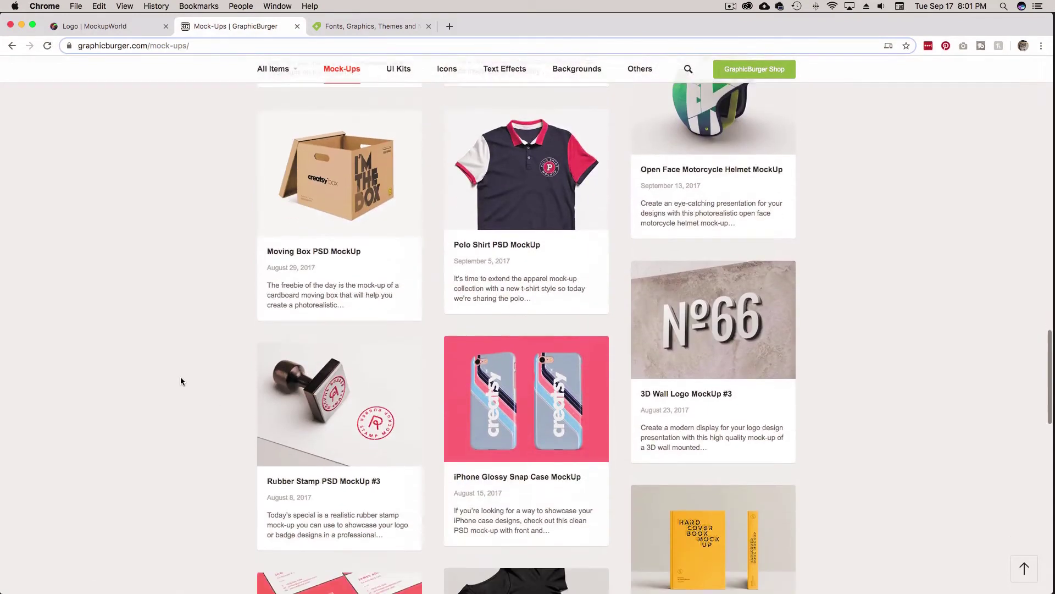
scroll(180, 381, down, 2)
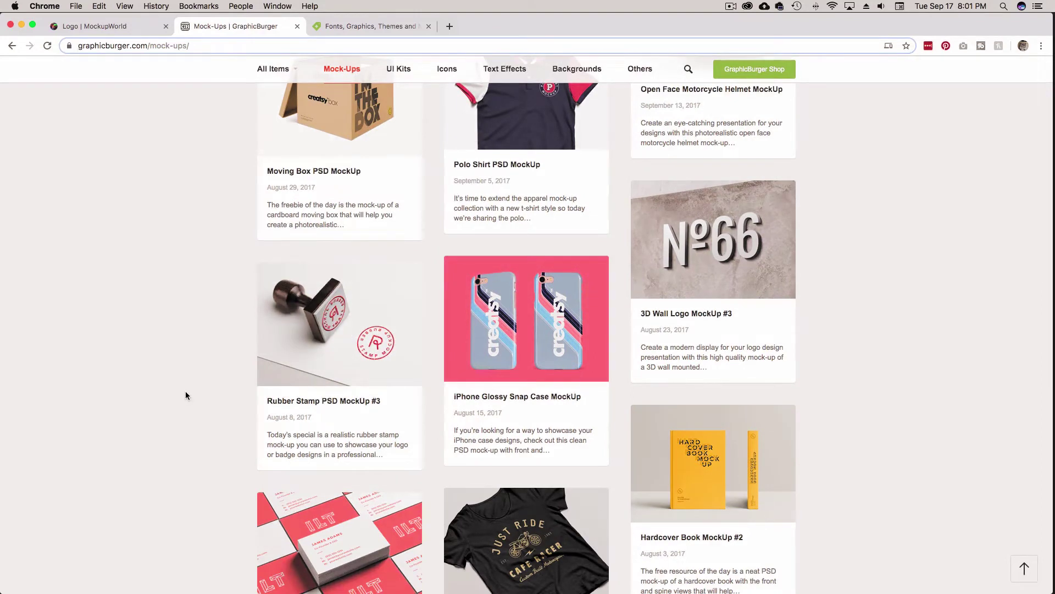
scroll(186, 395, down, 7)
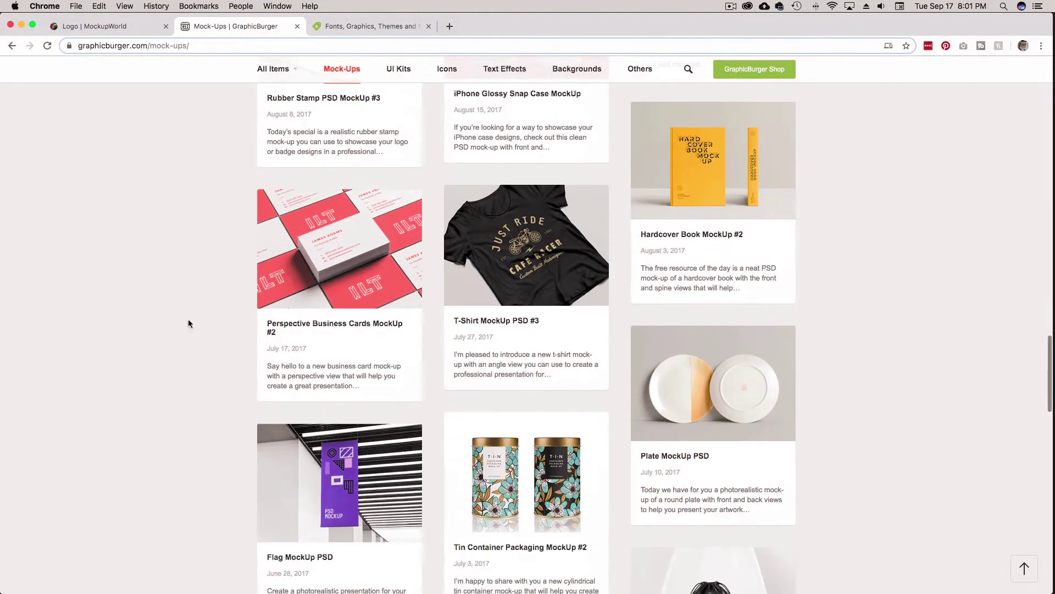
click(388, 25)
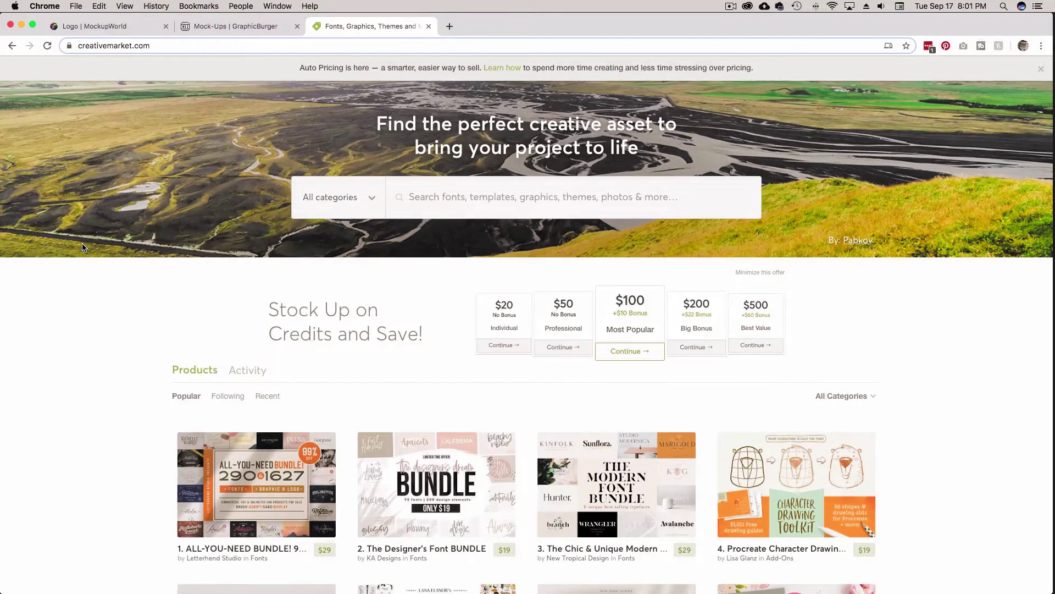
Open Creative Market's Mockup Templates listings from the Templates menu
scroll(99, 307, down, 2)
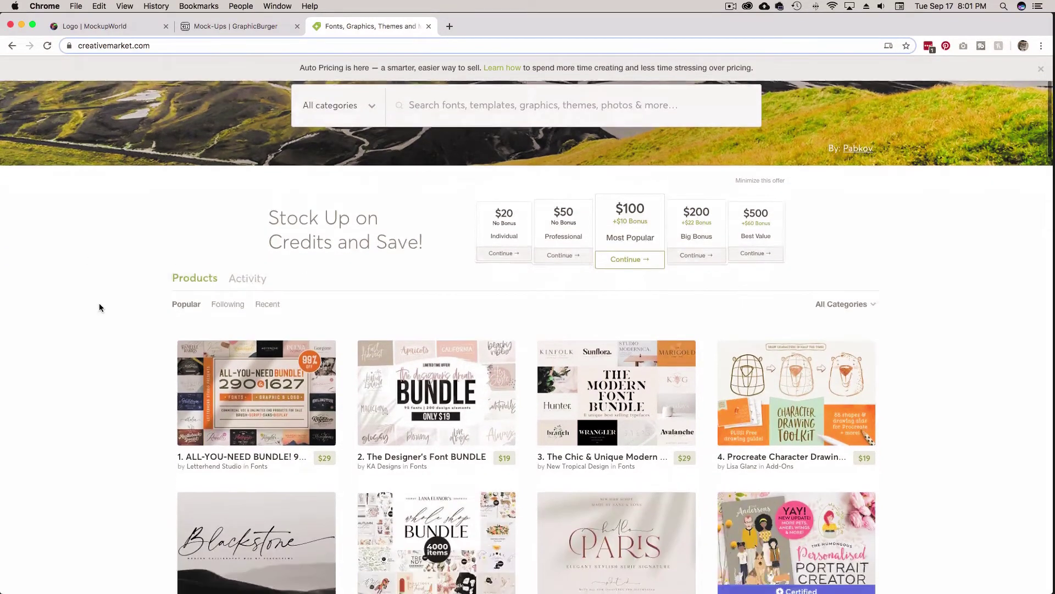
scroll(295, 175, up, 3)
mouse_move(377, 128)
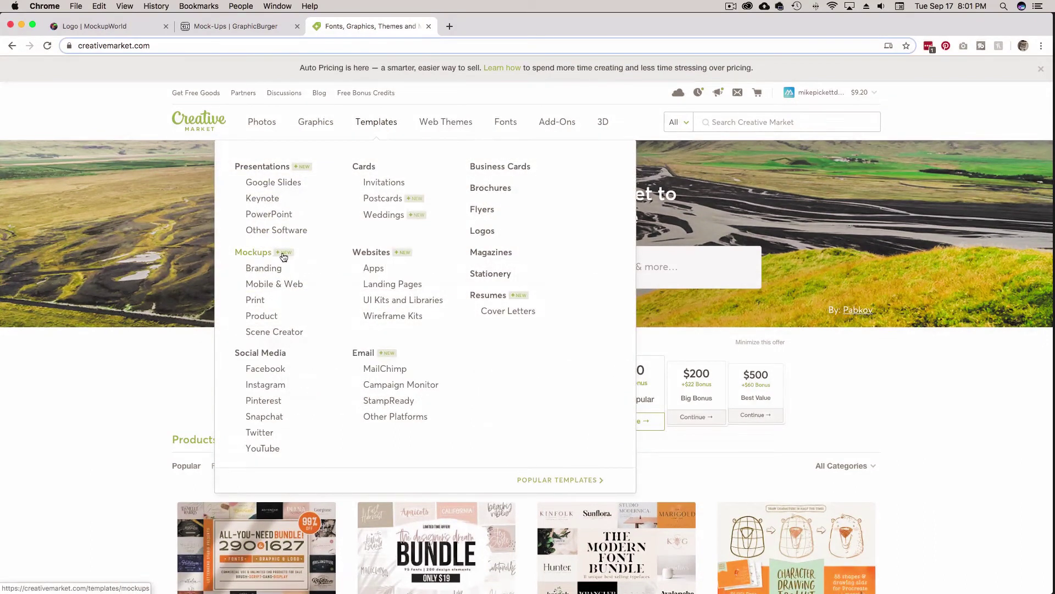
click(256, 253)
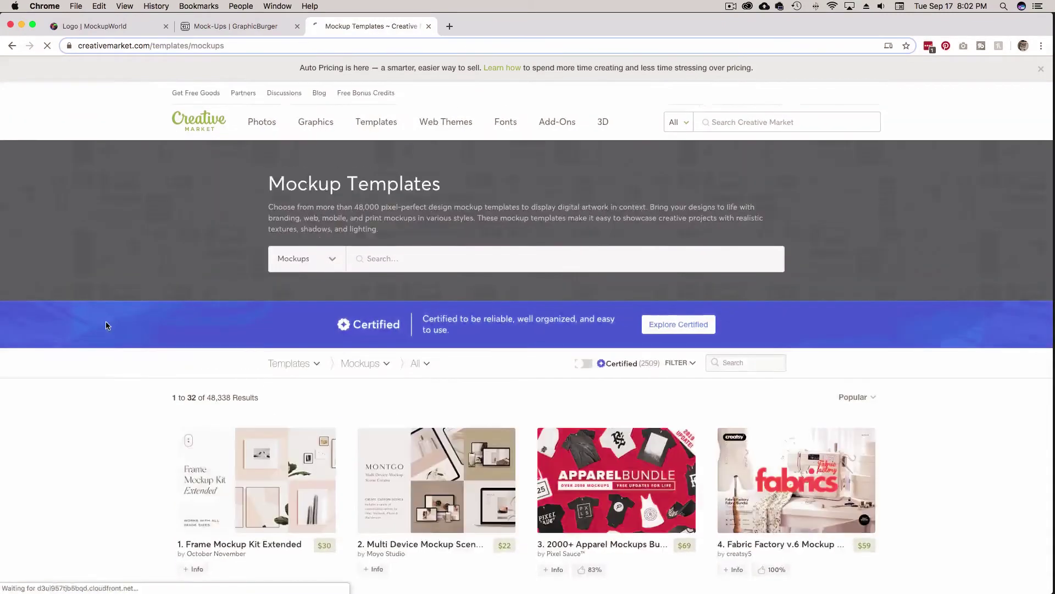
Scroll through Creative Market's mockup template bundles, then bring the Hanging Wall Sign mockup in Photoshop forward
scroll(106, 325, down, 2)
scroll(106, 326, down, 3)
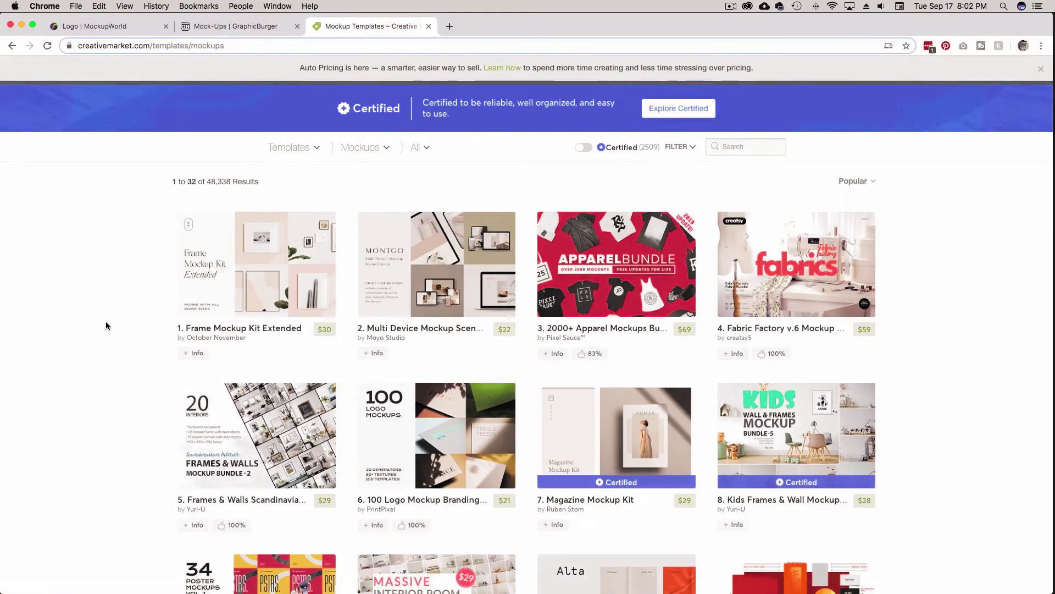
scroll(106, 325, down, 3)
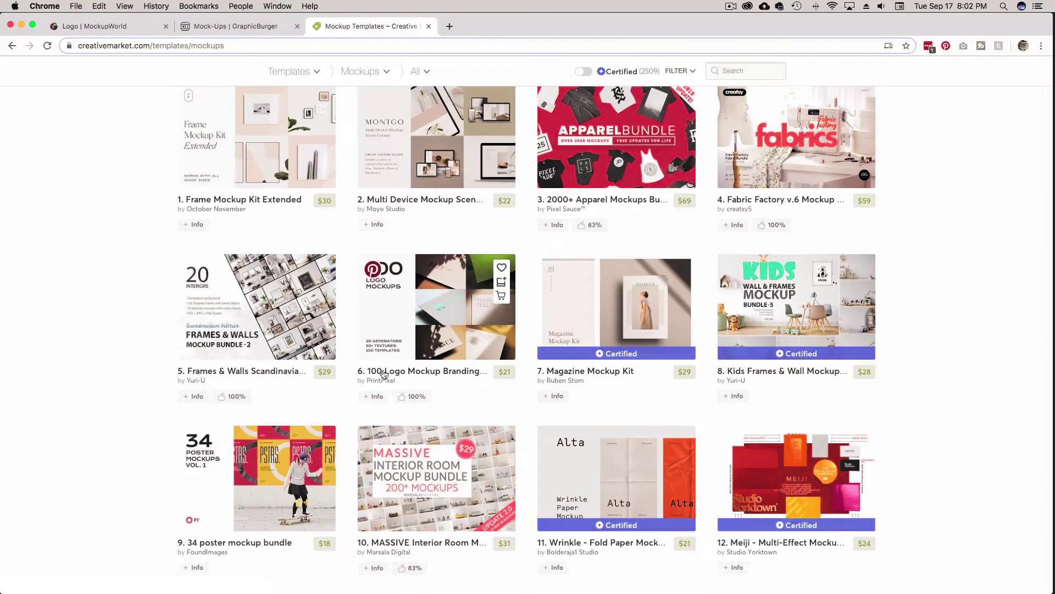
scroll(141, 347, down, 3)
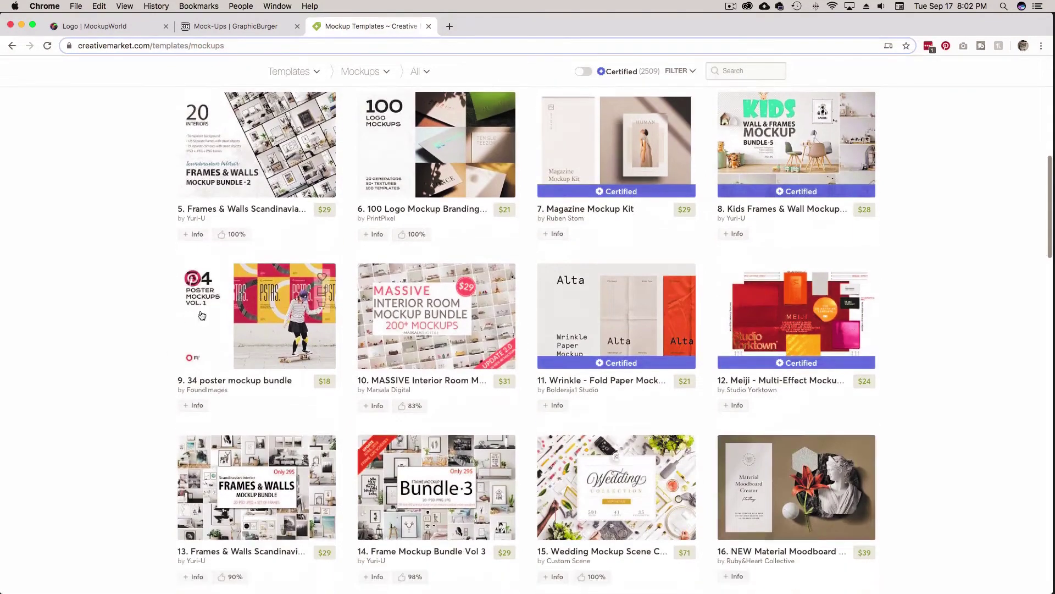
scroll(130, 387, down, 2)
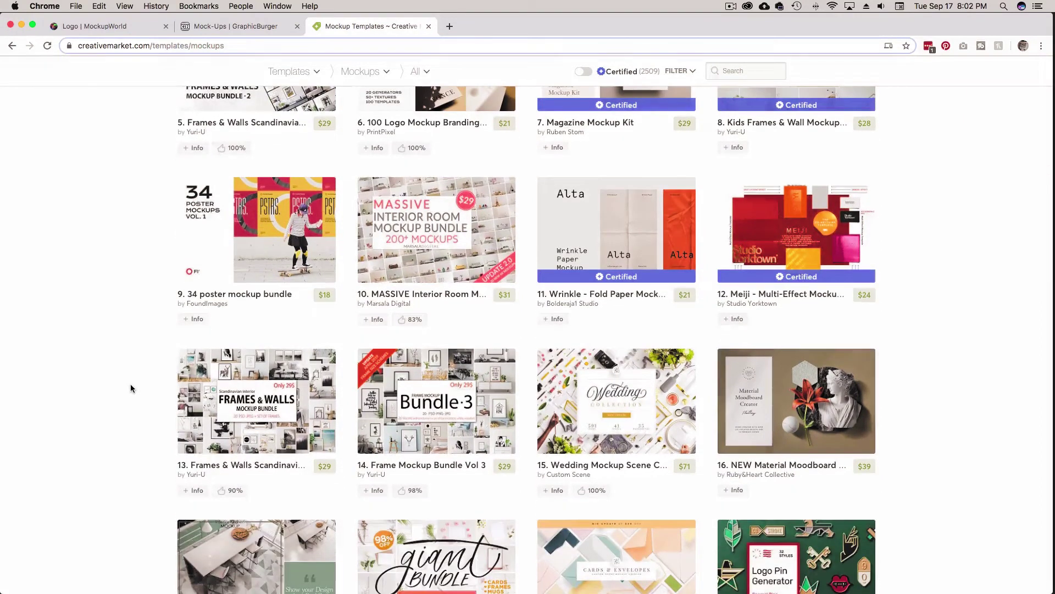
scroll(130, 385, down, 1)
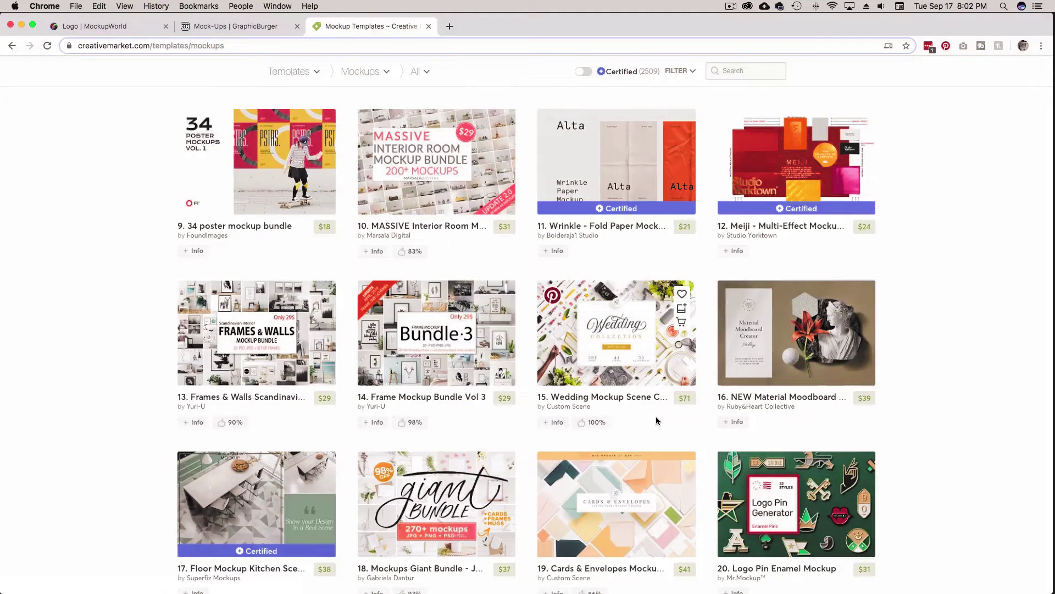
scroll(142, 355, down, 1)
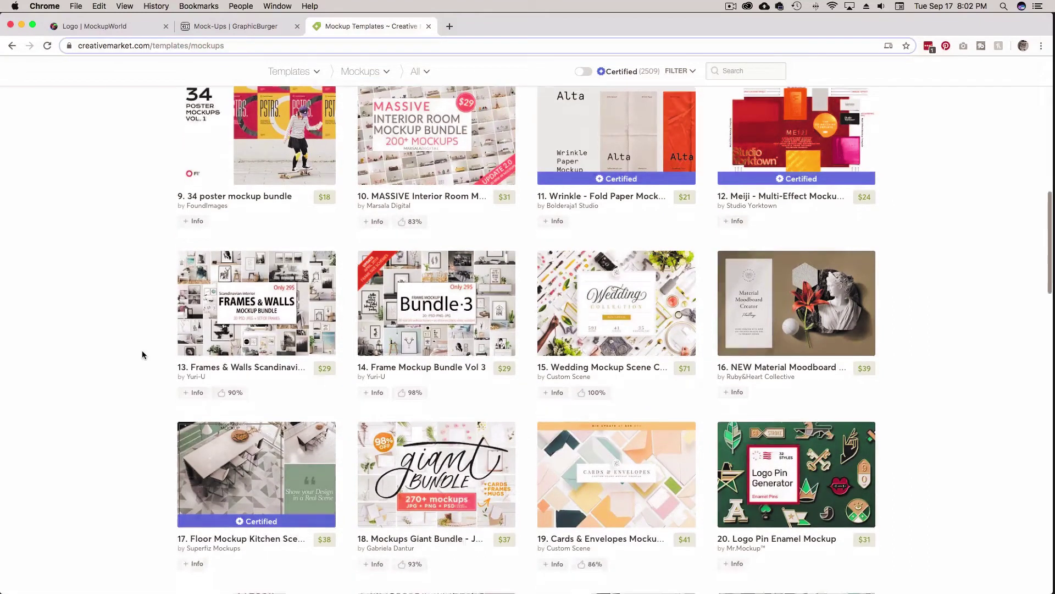
scroll(143, 354, down, 5)
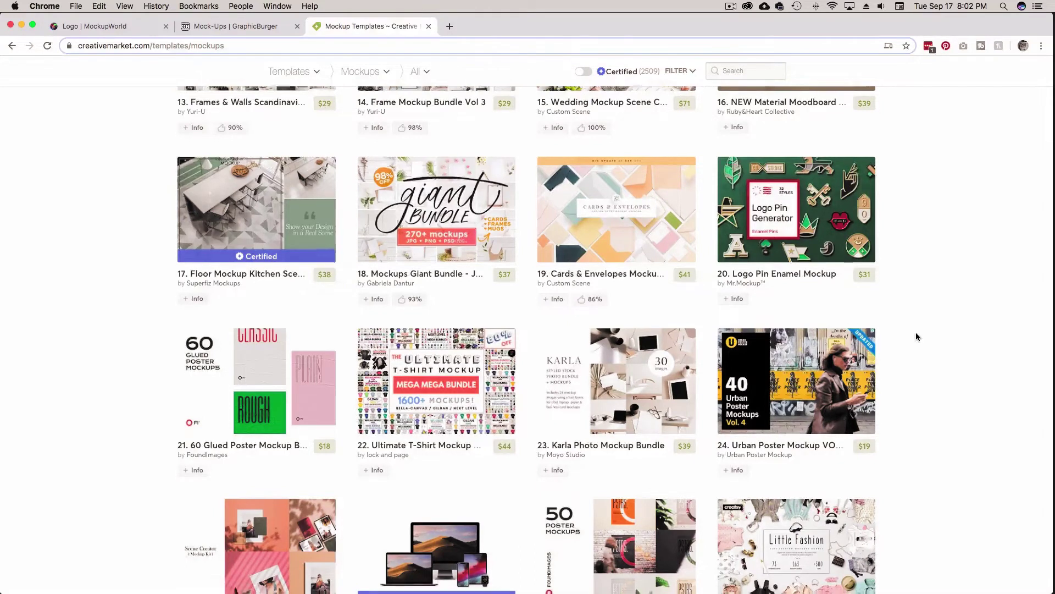
scroll(917, 333, down, 3)
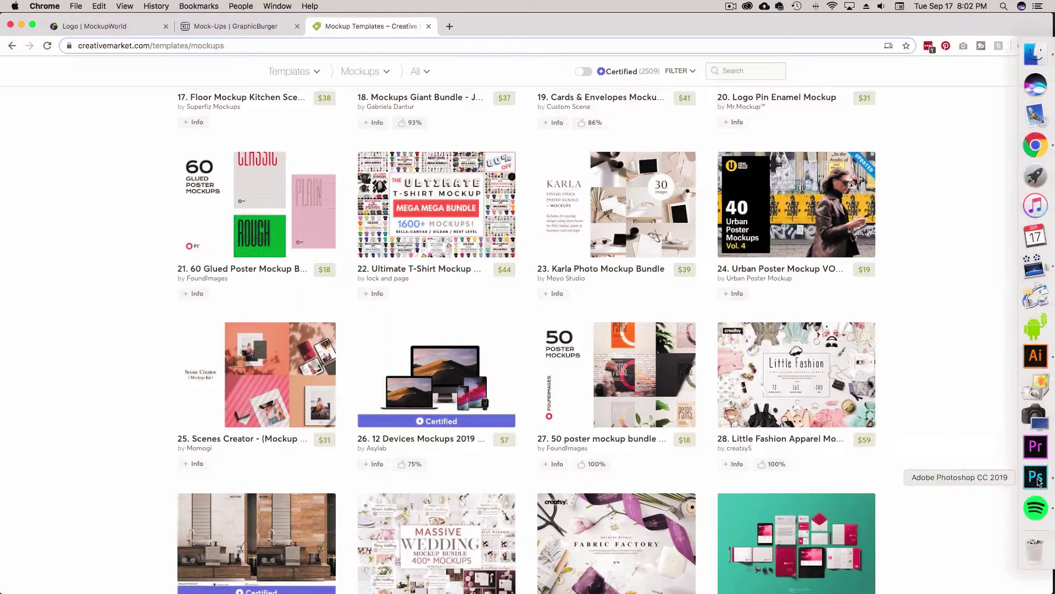
click(1040, 476)
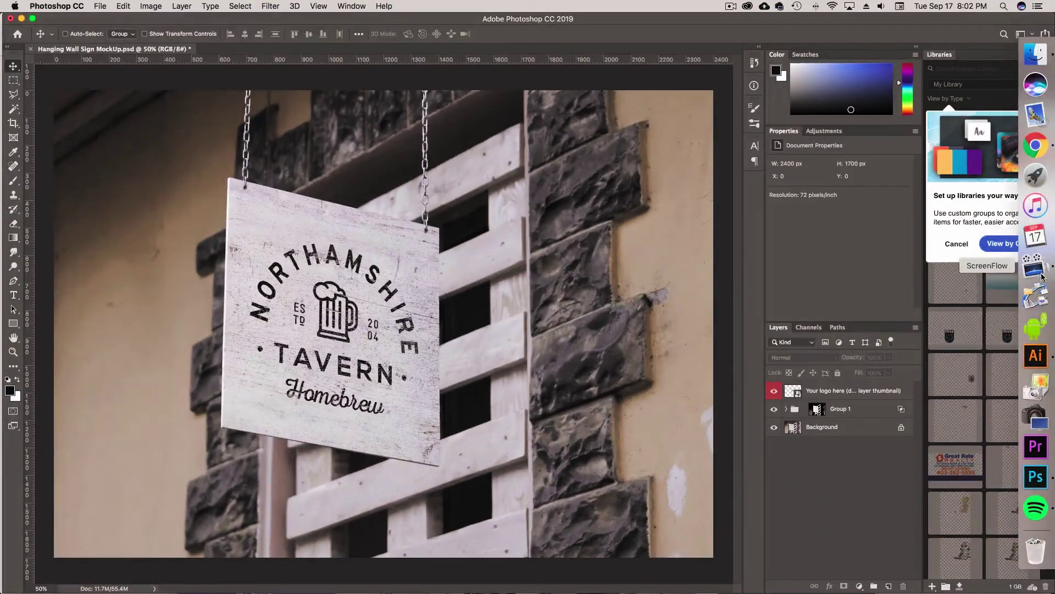
Look at the Walker & Sons logo document, then return to the Photoshop sign mockup
click(1036, 355)
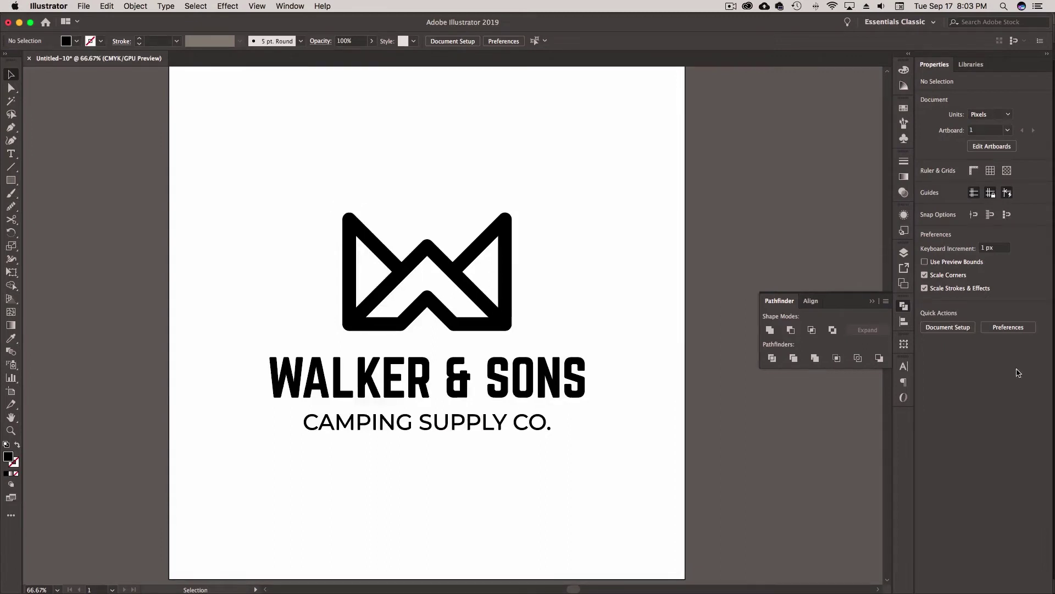
click(1041, 476)
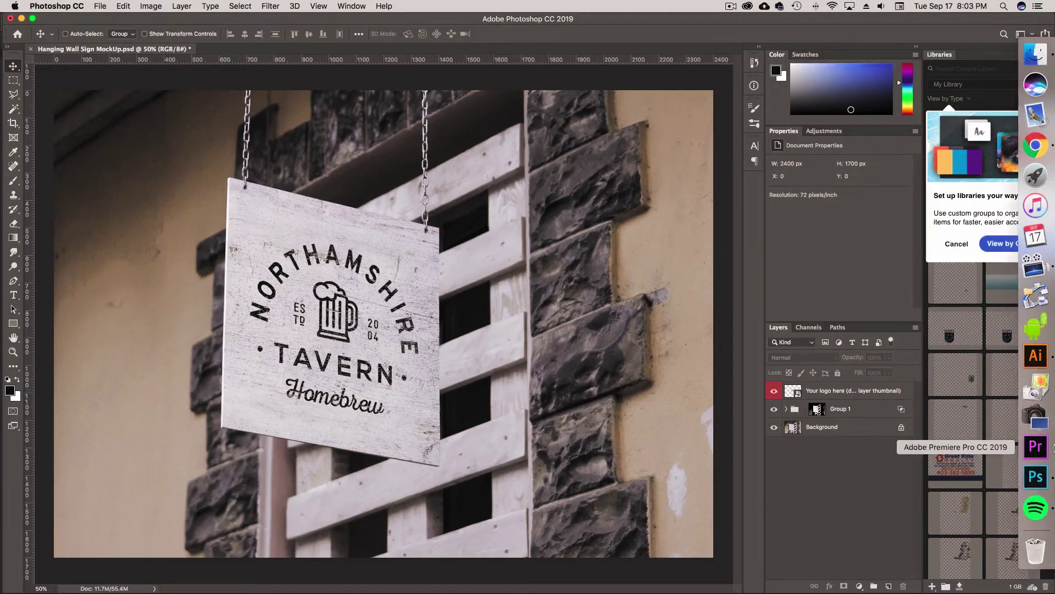
Return to the Walker & Sons logo in Illustrator and marquee-select the whole logo group
click(1037, 357)
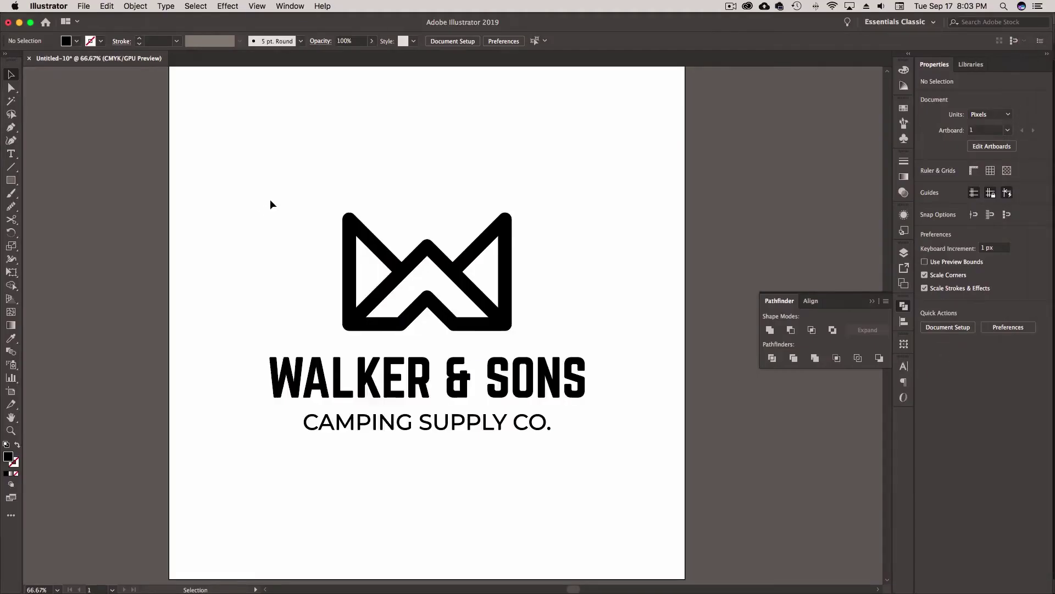
drag(218, 174, 656, 472)
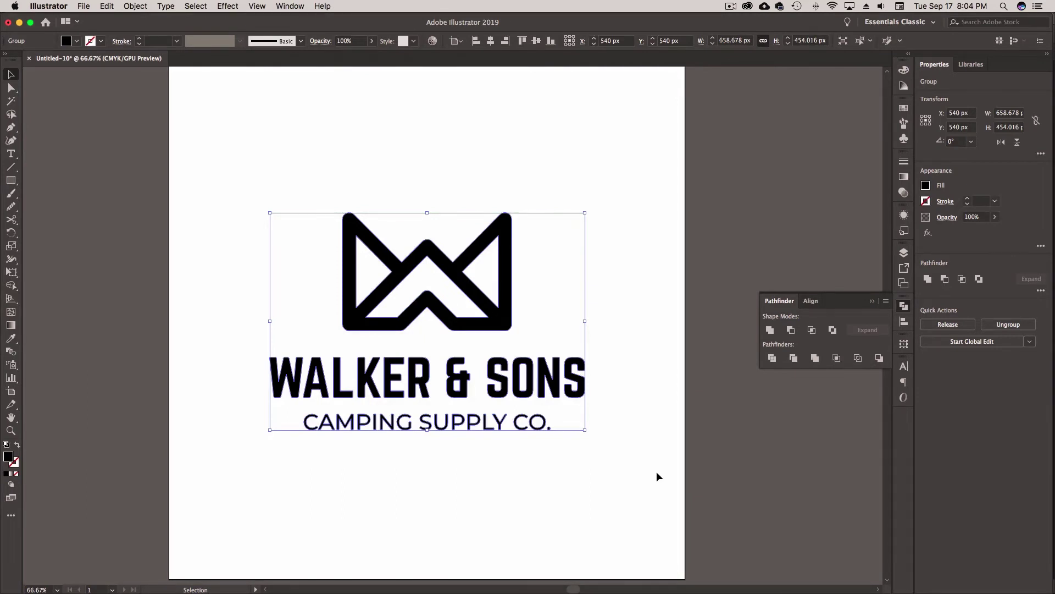
drag(258, 181, 687, 519)
Copy the Walker & Sons logo group via Edit > Copy and switch to the Photoshop sign mockup
key(super+c)
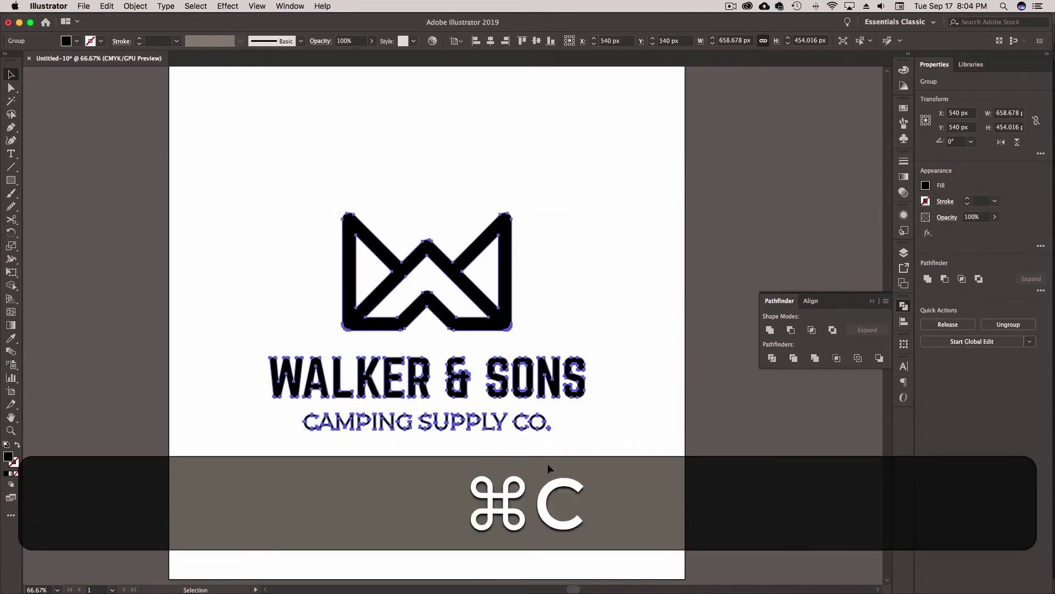
right_click(520, 330)
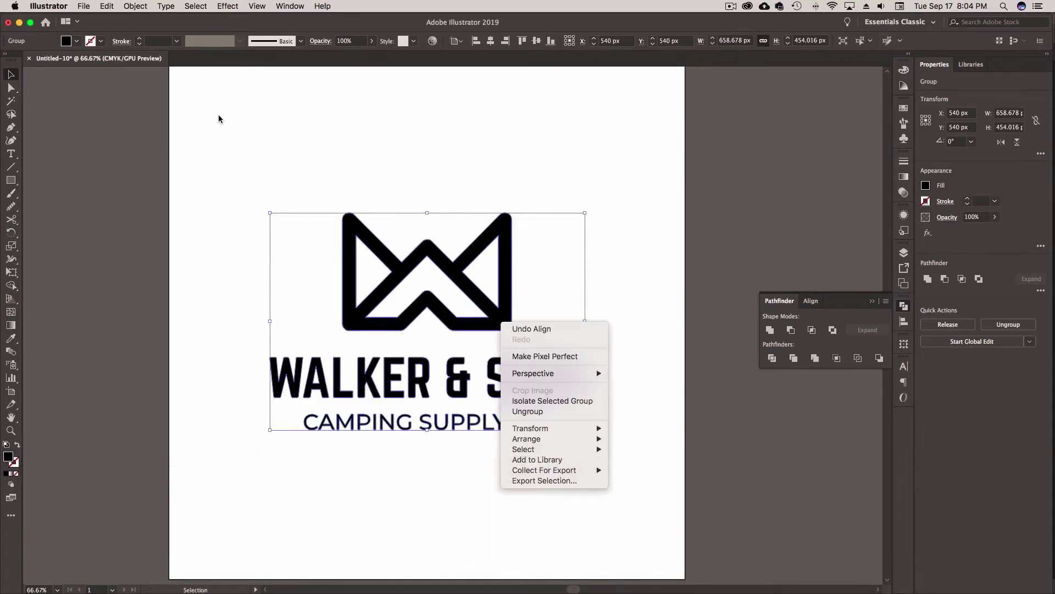
click(106, 8)
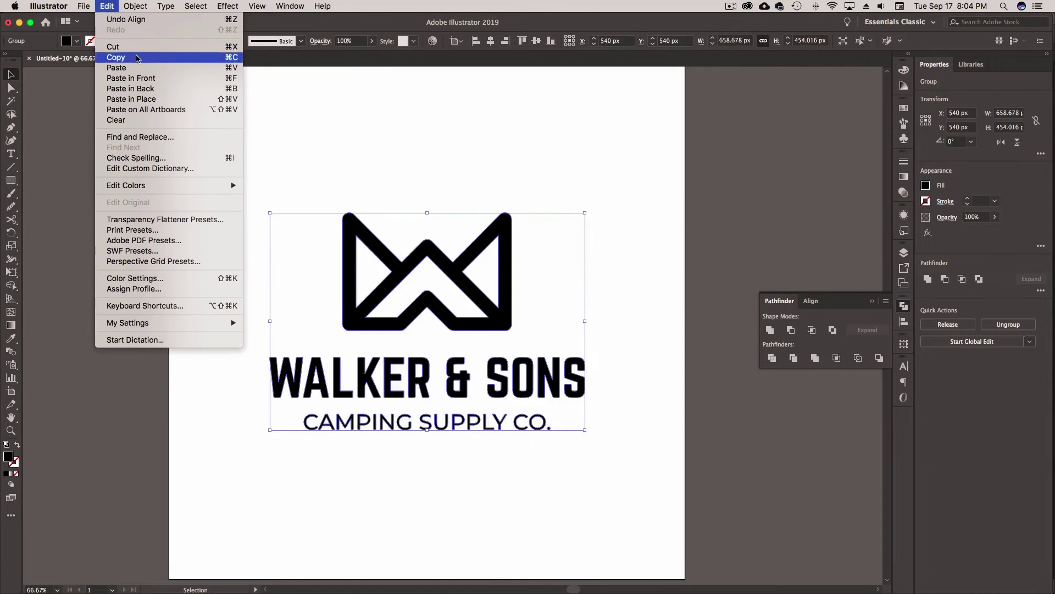
click(110, 60)
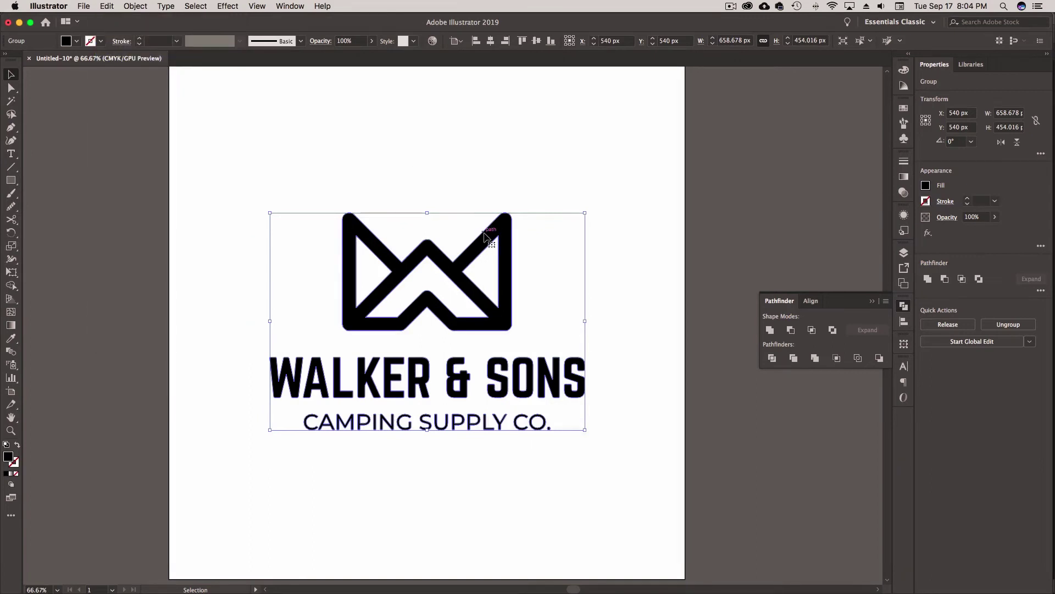
mouse_move(1053, 456)
click(1049, 478)
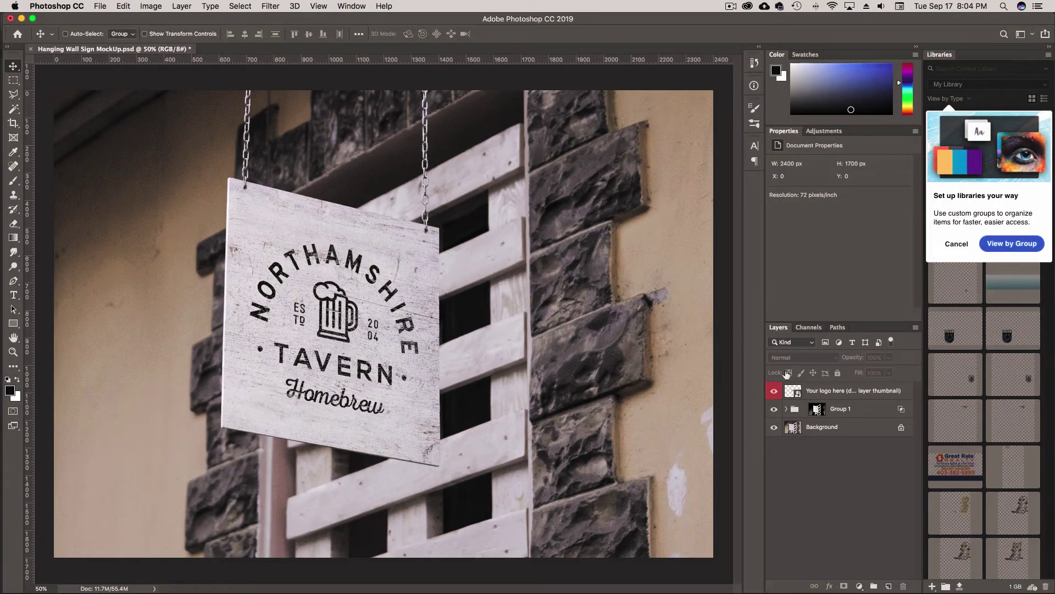
click(351, 6)
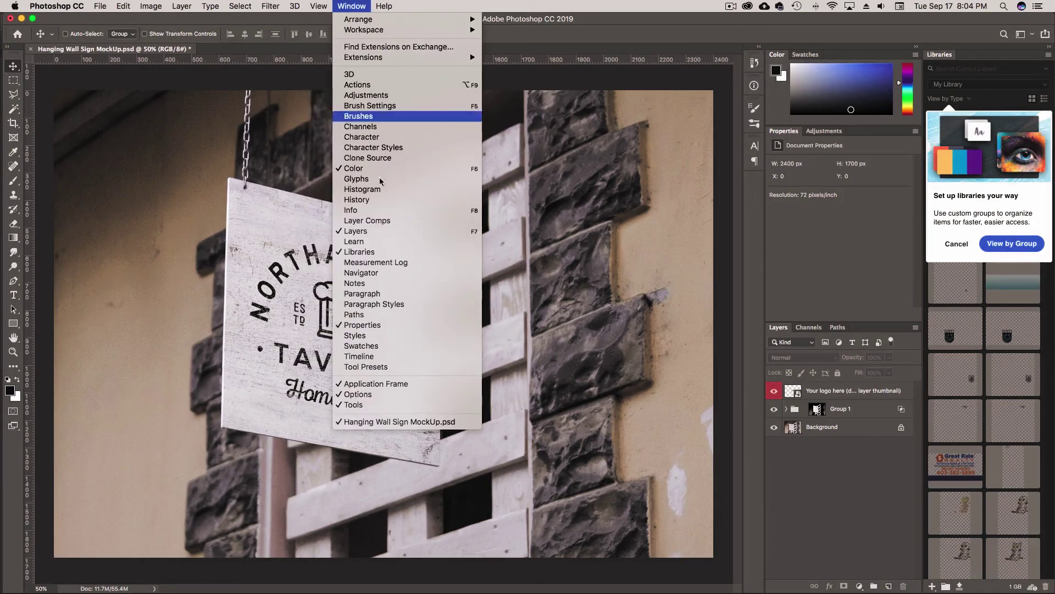
click(474, 232)
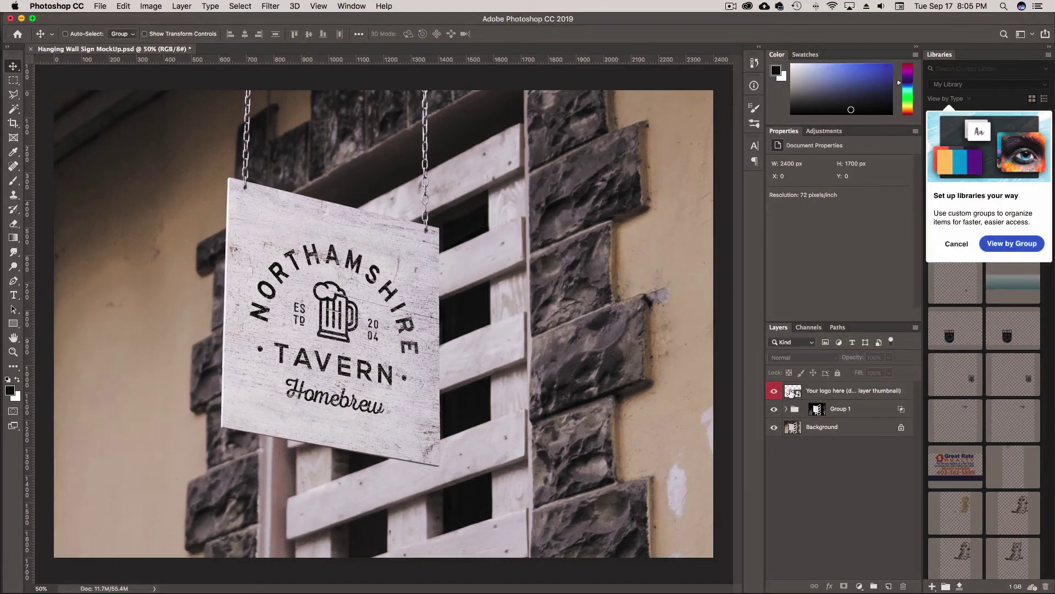
double_click(791, 392)
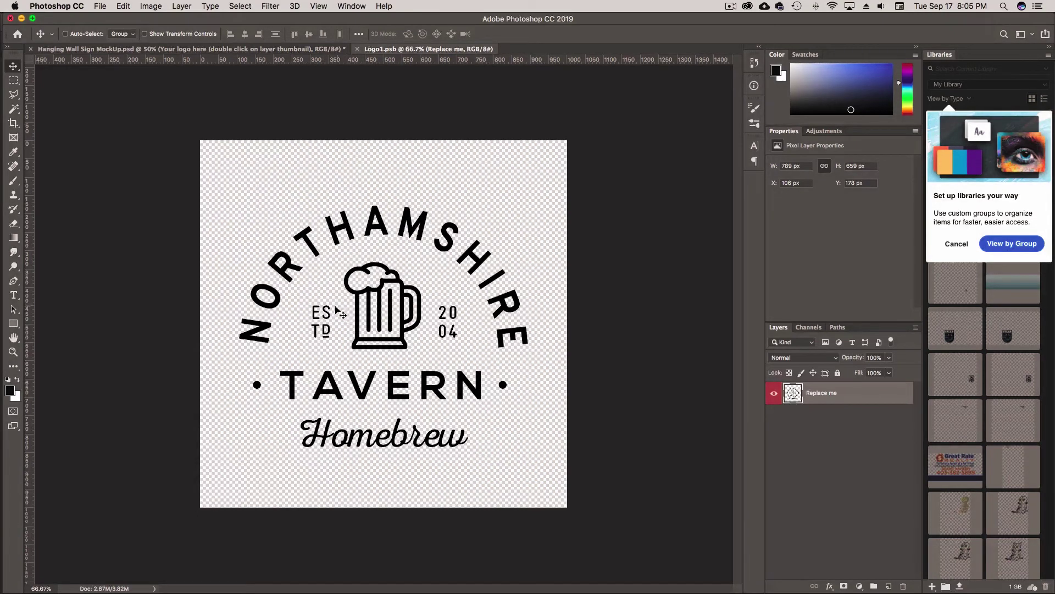
Paste the copied Walker & Sons logo into the smart object using Edit > Paste Special > Paste in Place
click(125, 9)
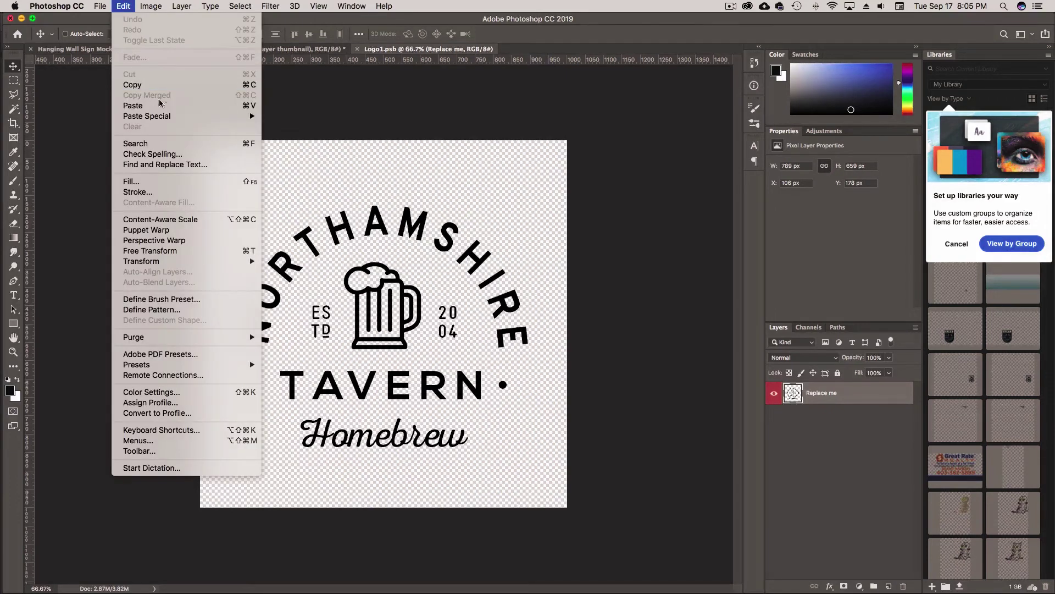
mouse_move(197, 116)
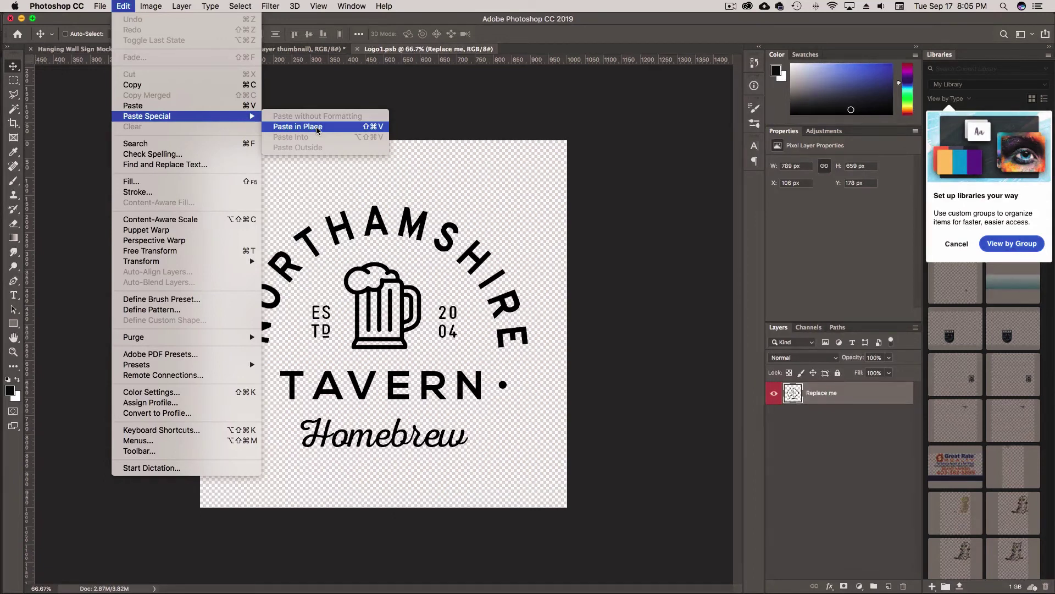
click(446, 221)
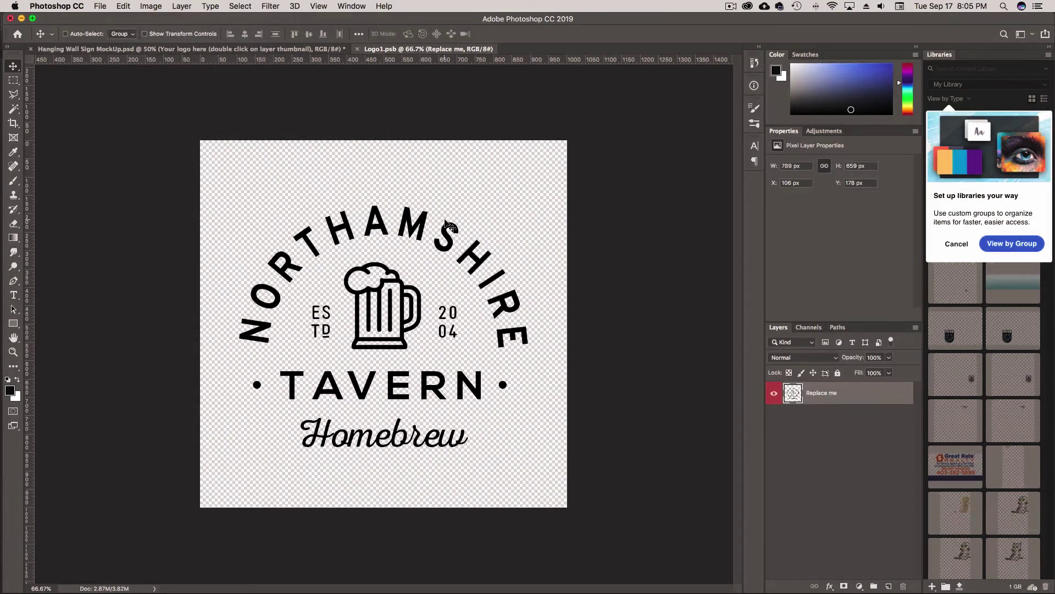
key(super+v)
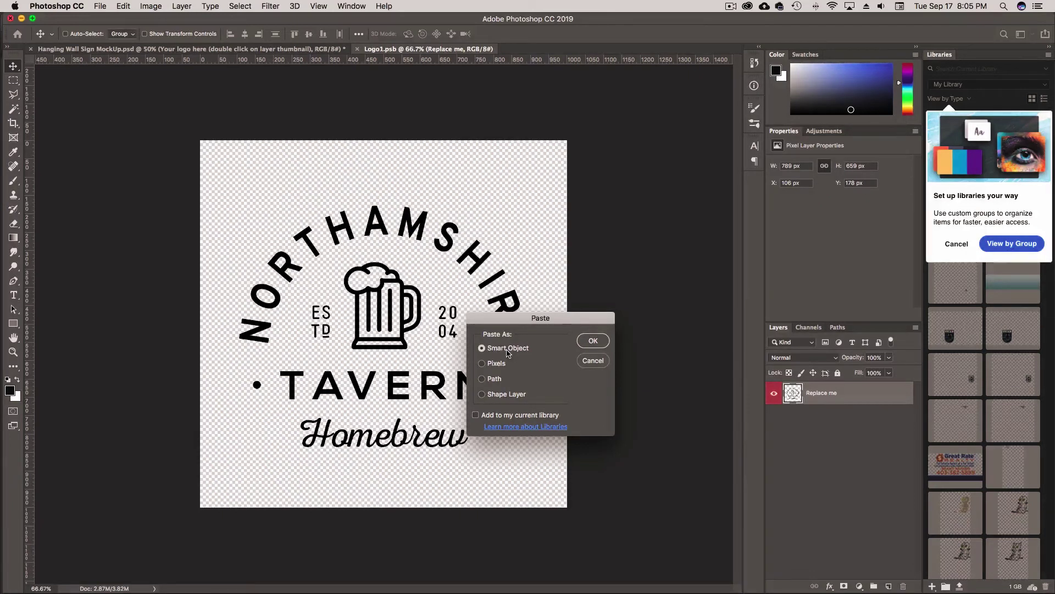
Place the logo as a smart object, delete the 'Replace me' tavern layer, and save Logo1.psb
click(593, 341)
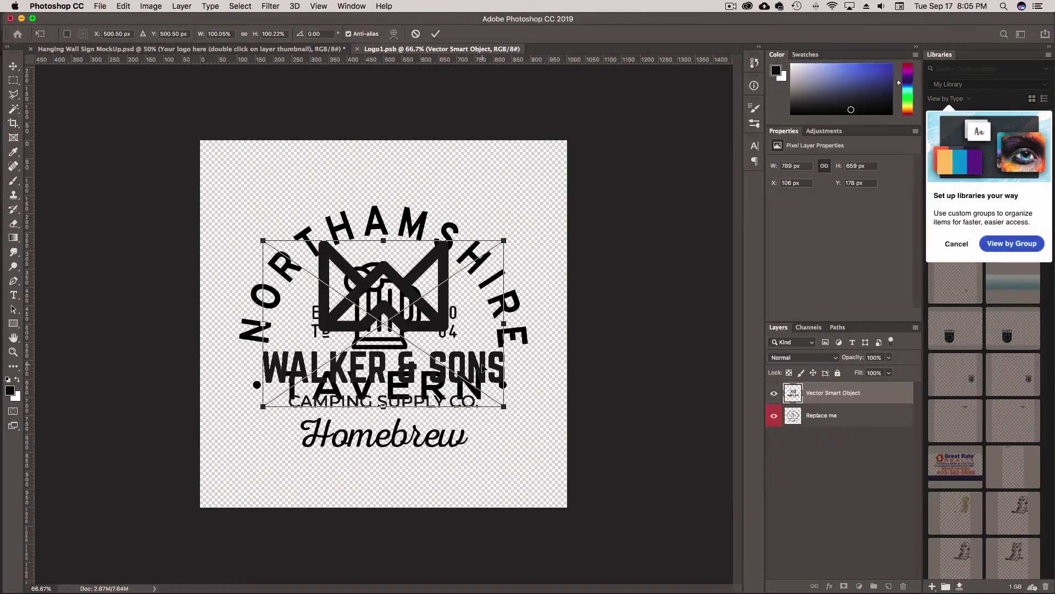
key(Return)
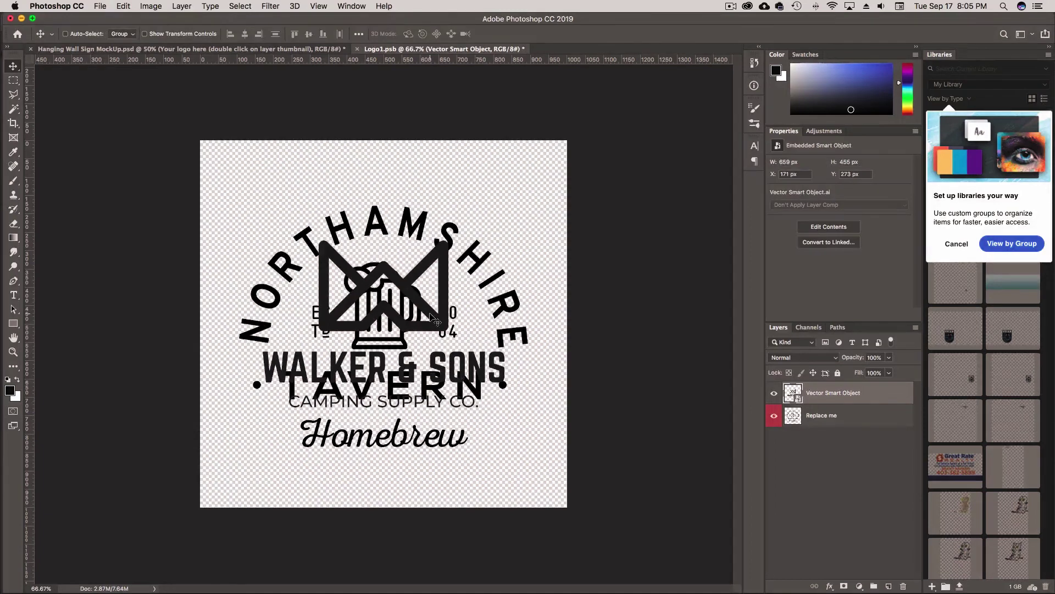
click(838, 418)
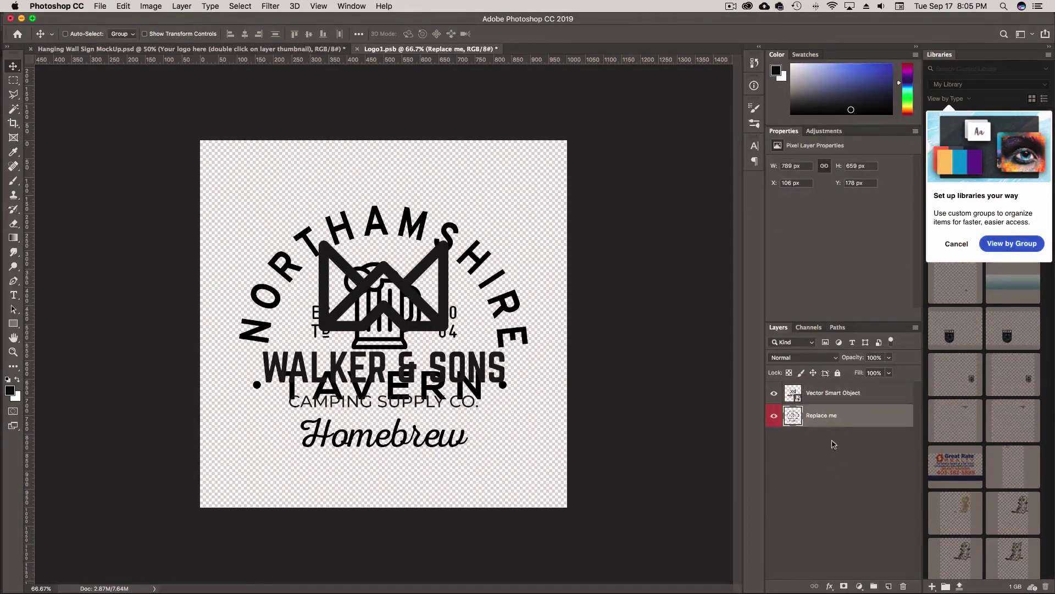
drag(830, 422, 904, 588)
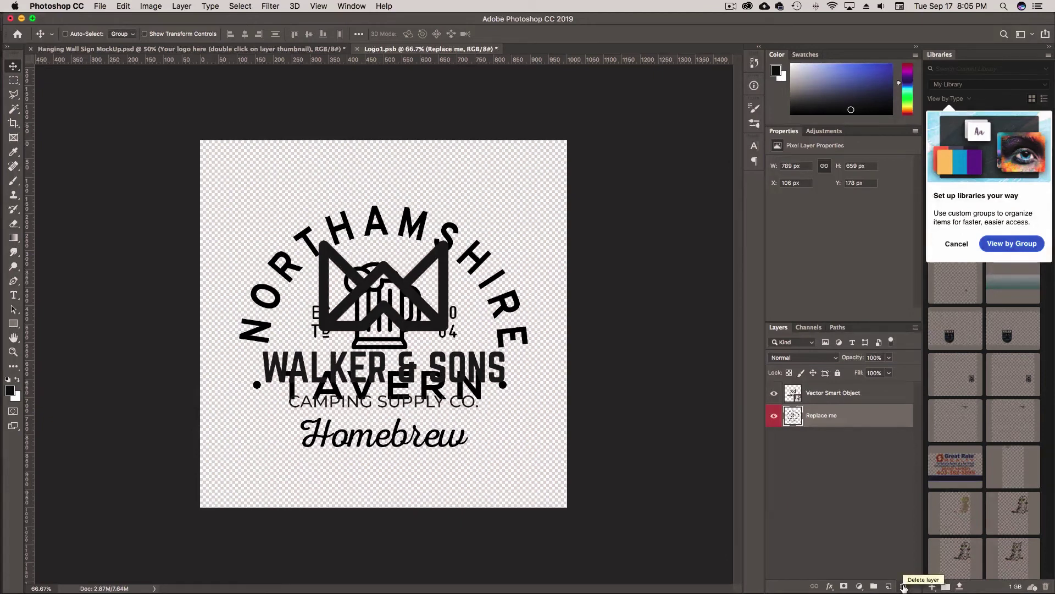
click(903, 587)
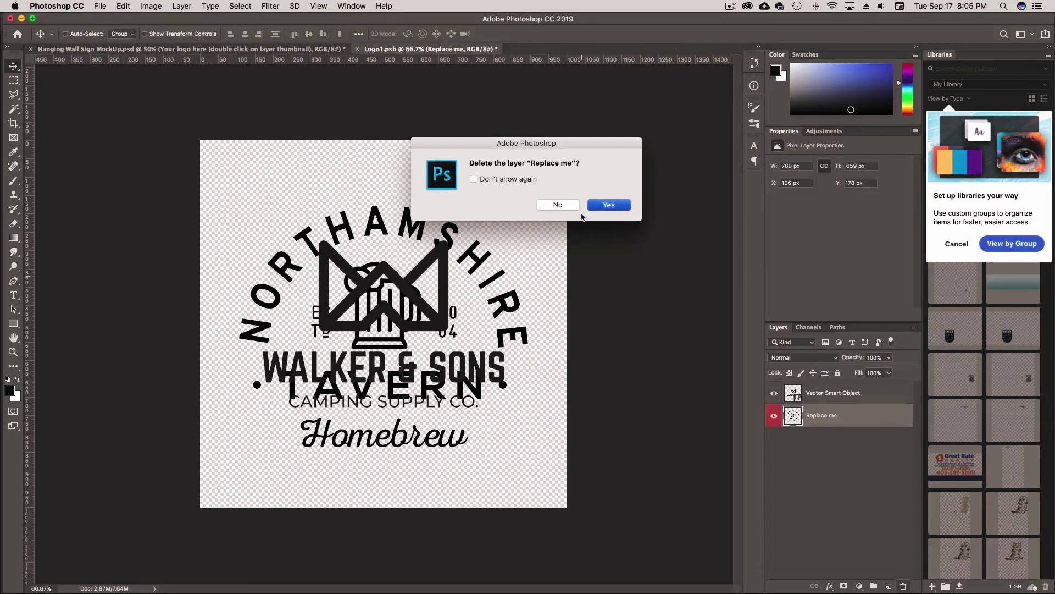
click(608, 202)
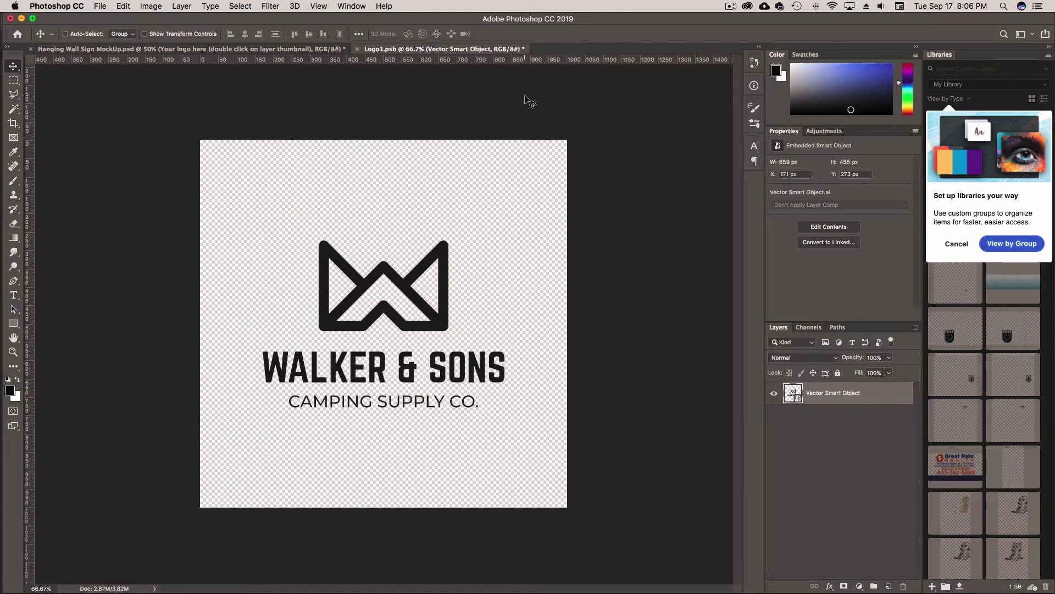
key(super)
Return to the Hanging Wall Sign MockUp.psd document to see the saved Walker & Sons logo
click(242, 49)
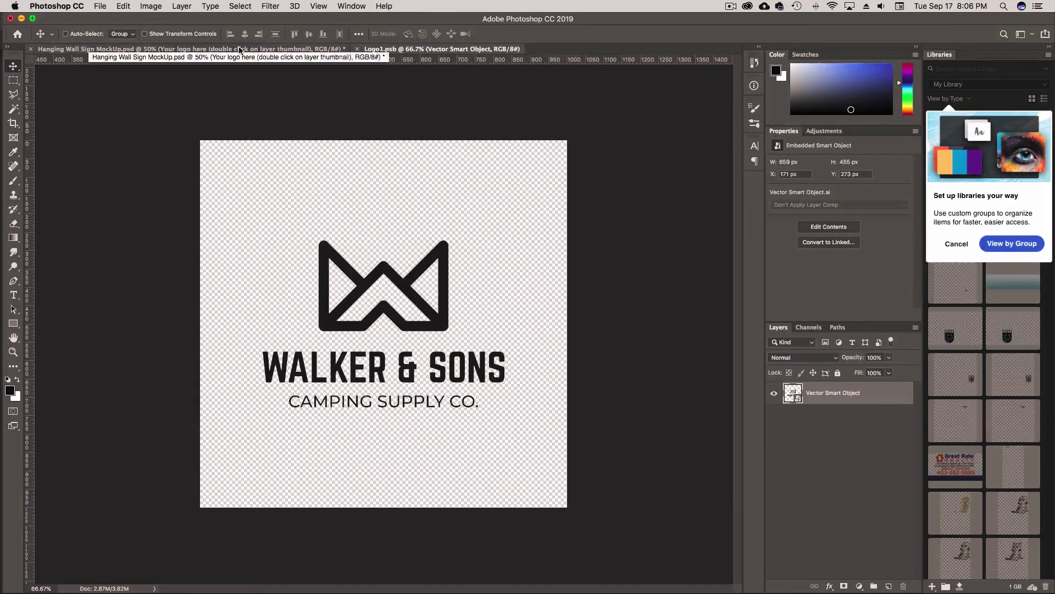